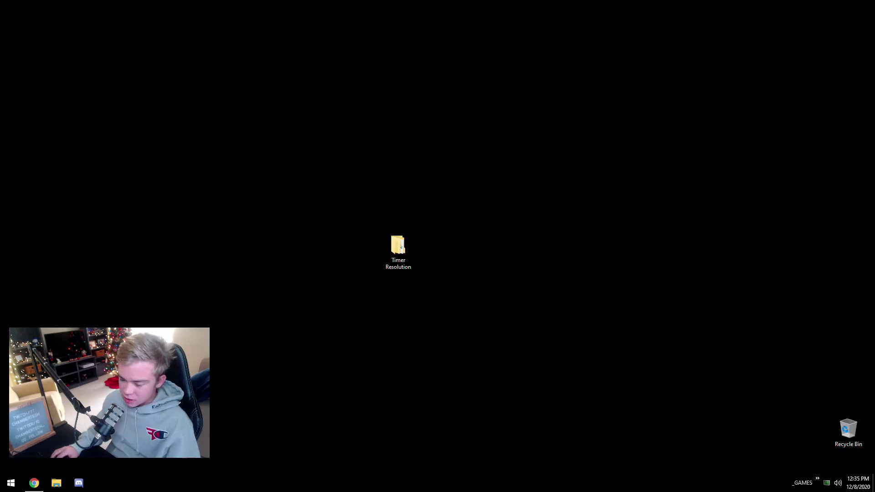
click(35, 483)
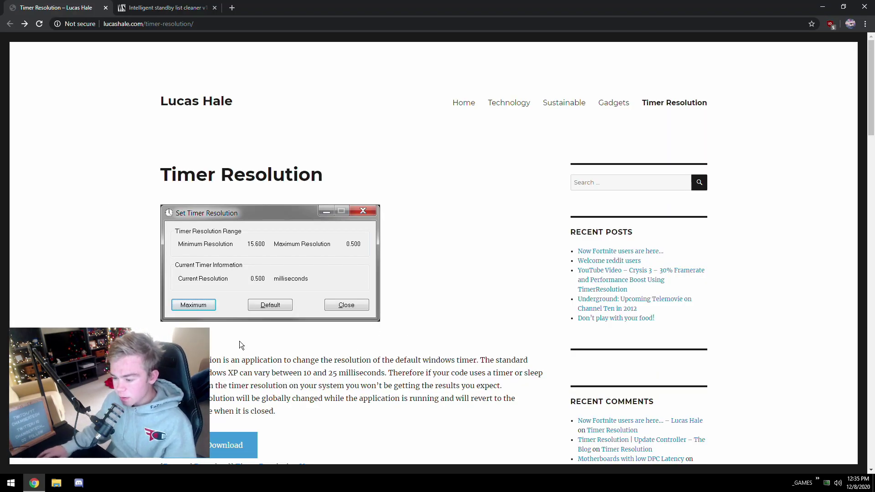
Step: Read the Lucas Hale Timer Resolution article, highlighting its intro paragraph and version text
scroll(359, 235, down, 1)
scroll(358, 236, up, 1)
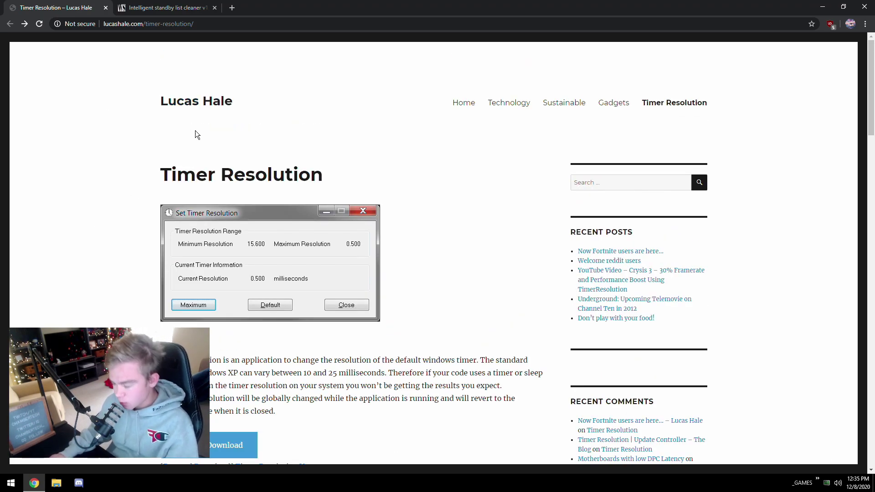
scroll(230, 164, down, 3)
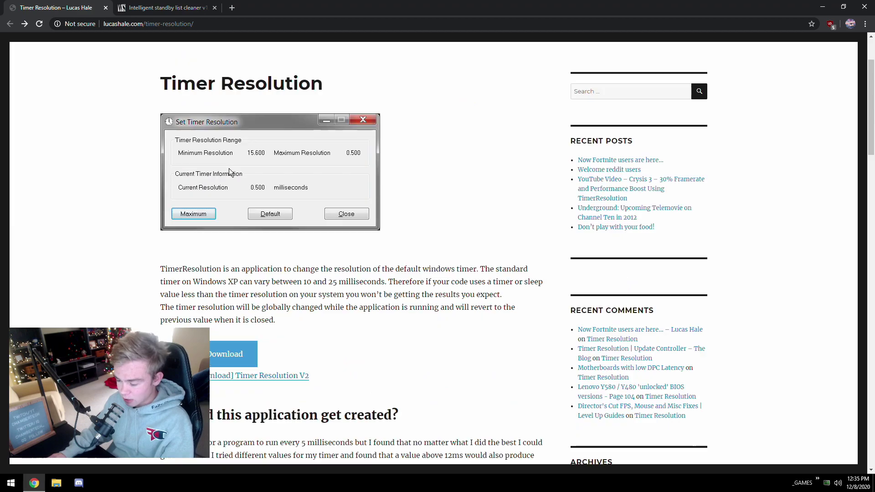
triple_click(284, 258)
click(283, 257)
scroll(273, 319, down, 8)
scroll(270, 357, down, 2)
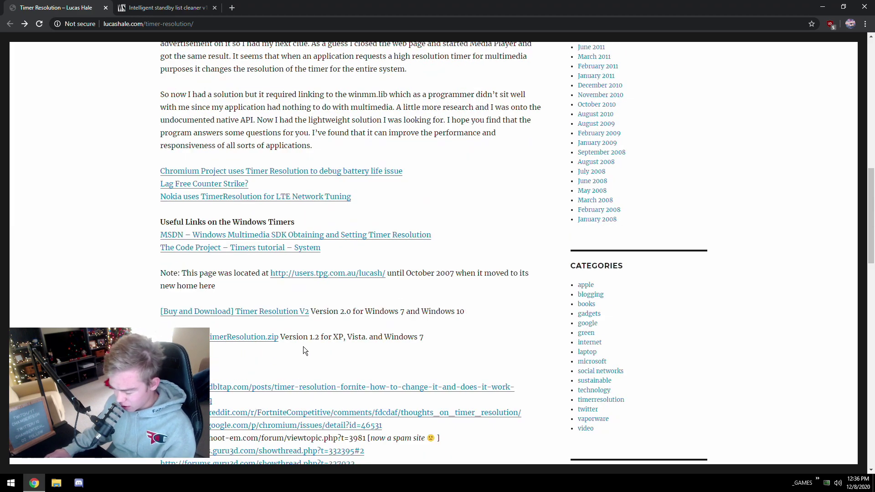
drag(337, 311, 473, 307)
click(473, 307)
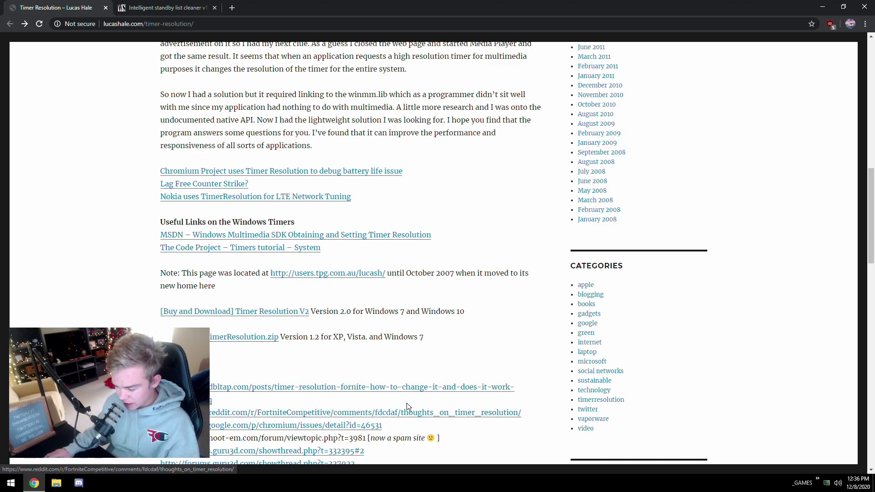
Step: Review the rest of the article, then switch to the Wagnardsoft ISLC v1.0.2.2 tab
scroll(303, 367, down, 1)
scroll(303, 368, down, 6)
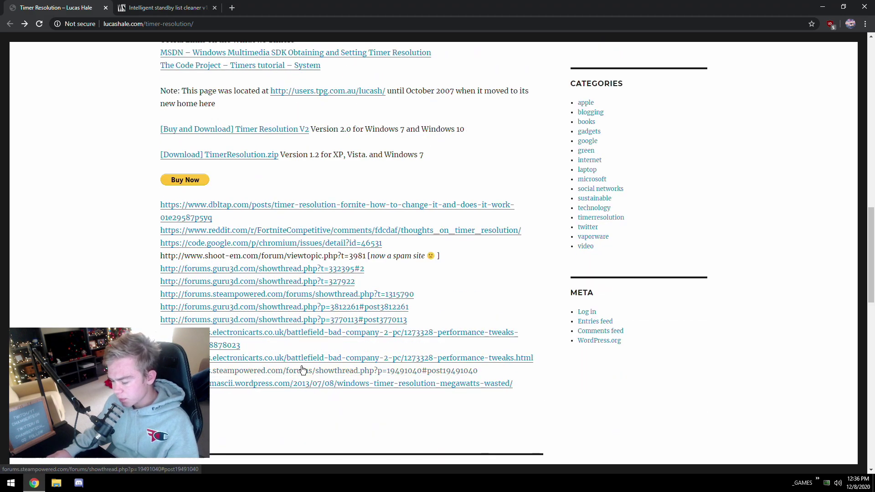
scroll(302, 366, up, 1)
scroll(302, 366, up, 1)
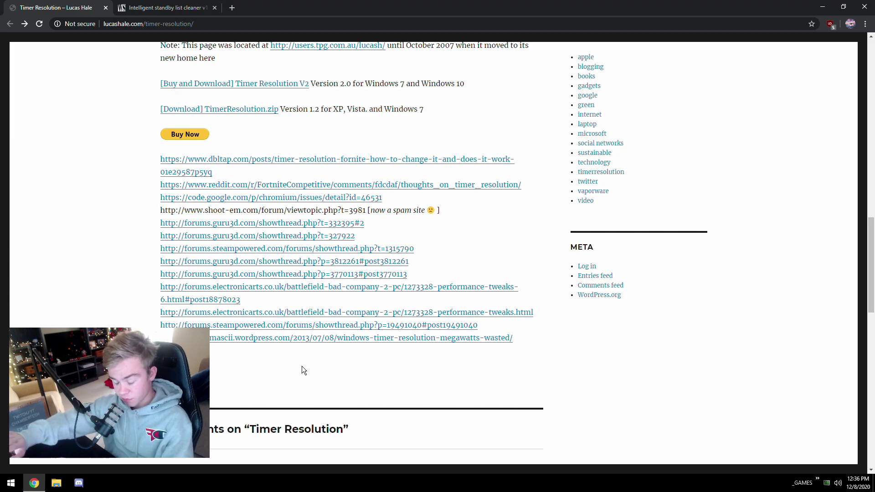
scroll(326, 313, up, 5)
scroll(333, 308, up, 4)
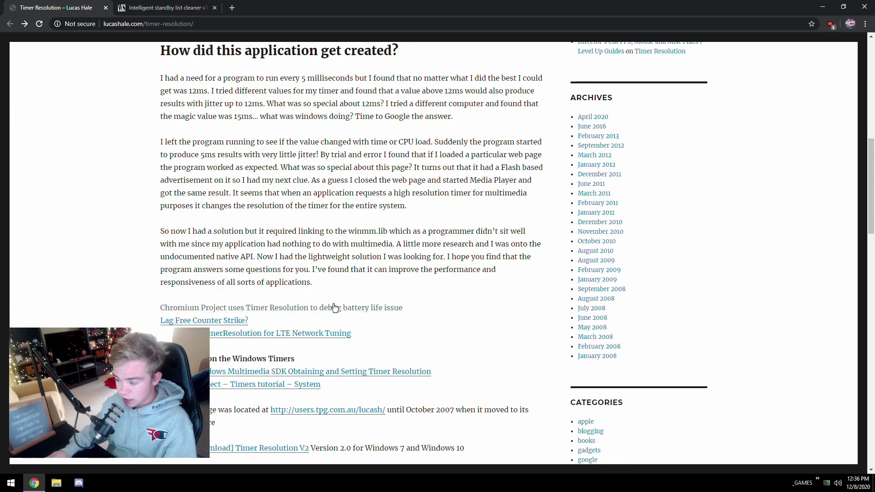
drag(312, 327, 149, 275)
click(150, 275)
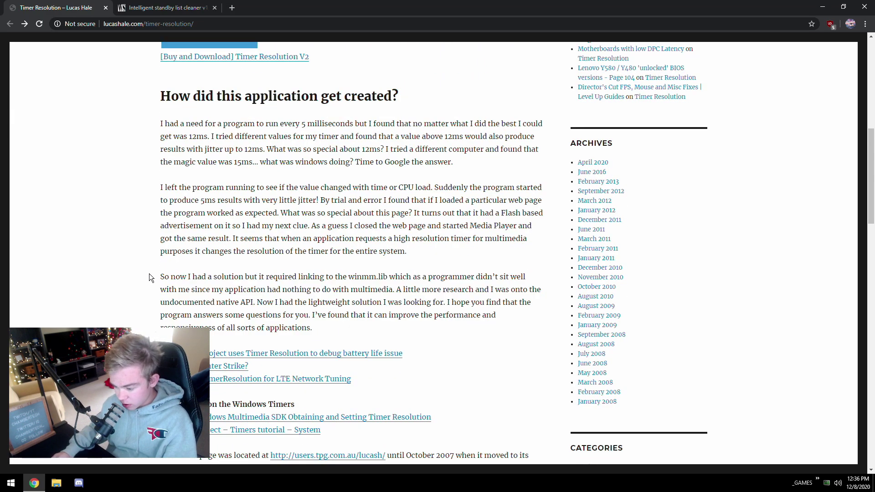
click(140, 7)
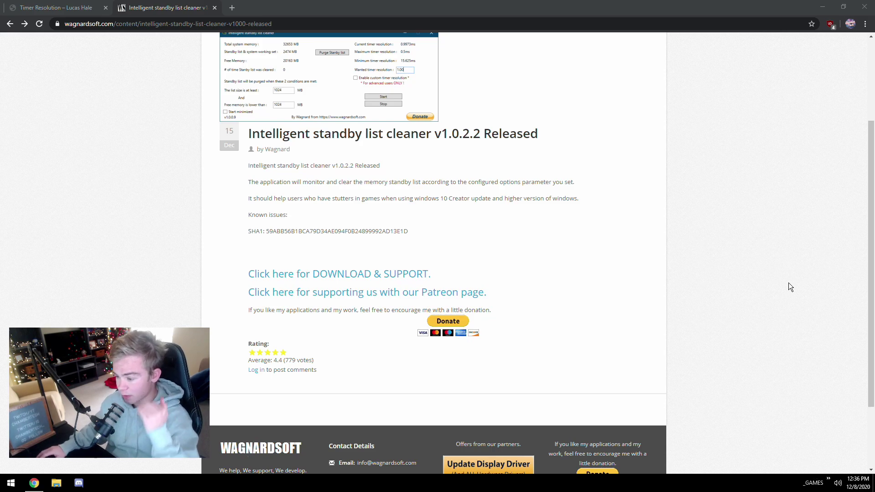
Step: Check memory usage on Task Manager's Performance > Memory page, then close Task Manager
click(749, 283)
scroll(749, 282, up, 2)
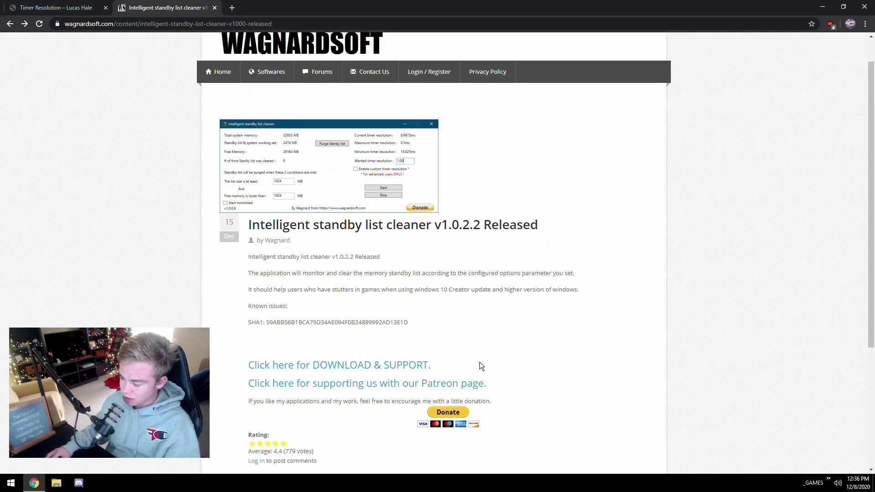
key(ctrl+shift+Escape)
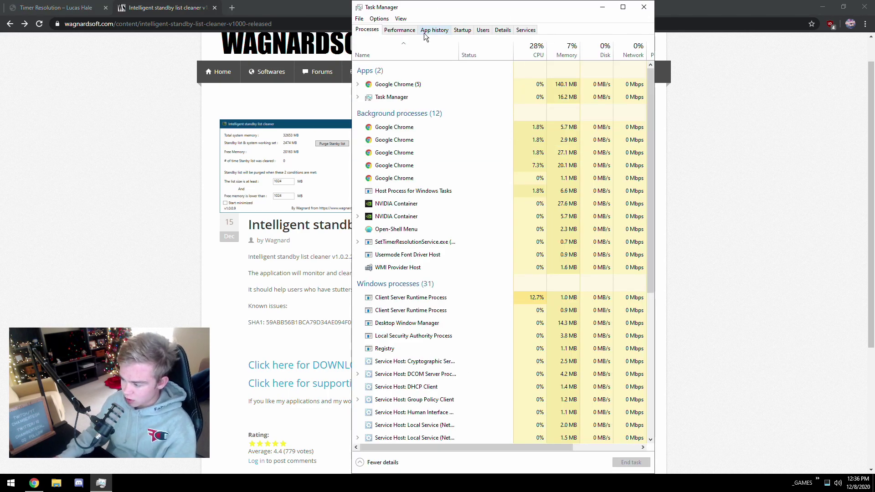
click(400, 30)
click(395, 81)
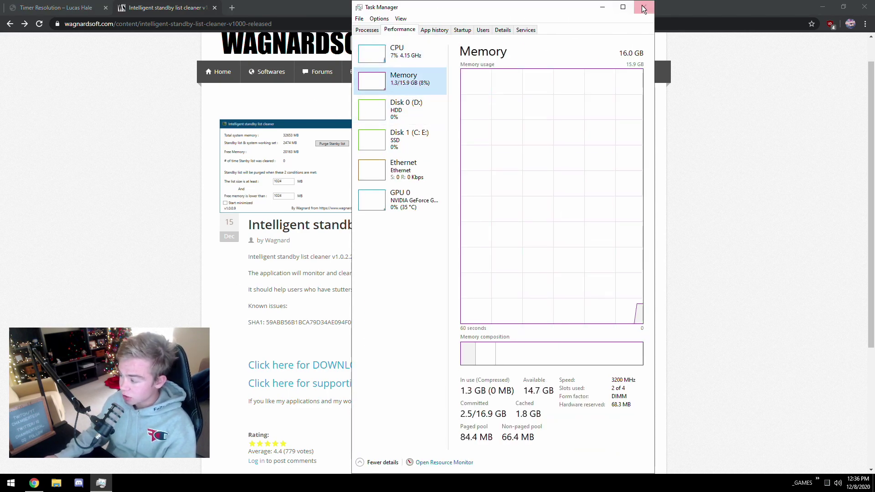
click(644, 7)
Step: Review the SHA1 checksum on the ISLC page and close Chrome
scroll(746, 210, down, 2)
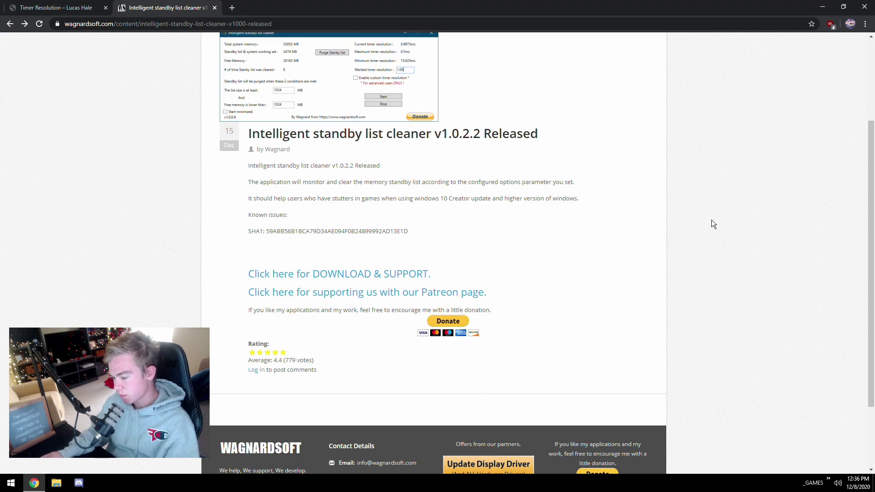
drag(627, 232, 274, 196)
click(271, 191)
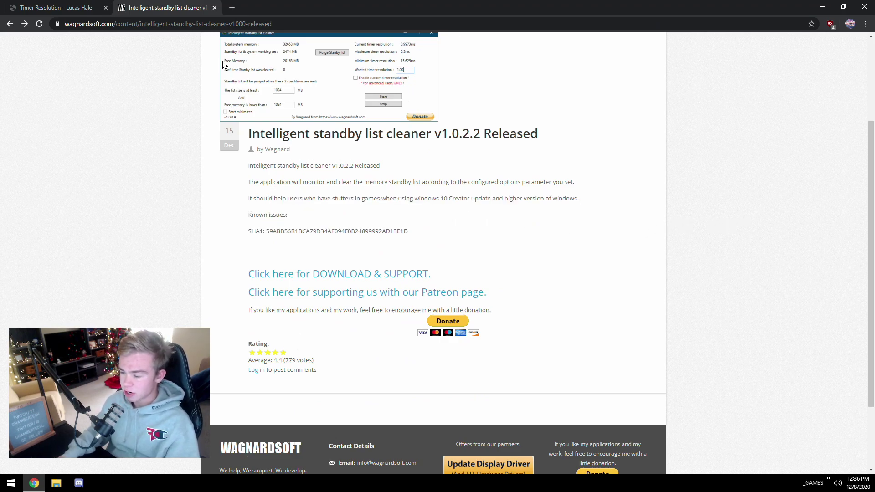
click(864, 5)
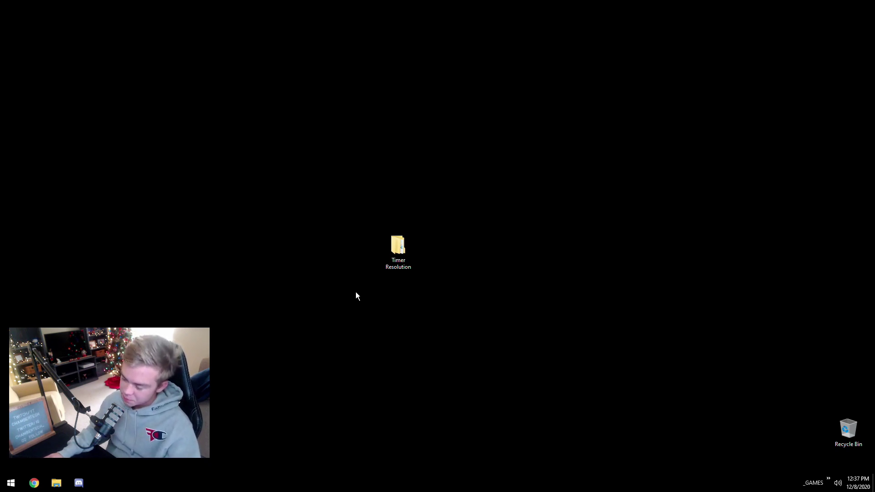
Step: Browse the Timer Resolution folder and its ISLC v1.0.2.2 subfolder, then minimize that window
drag(220, 285, 287, 318)
double_click(405, 254)
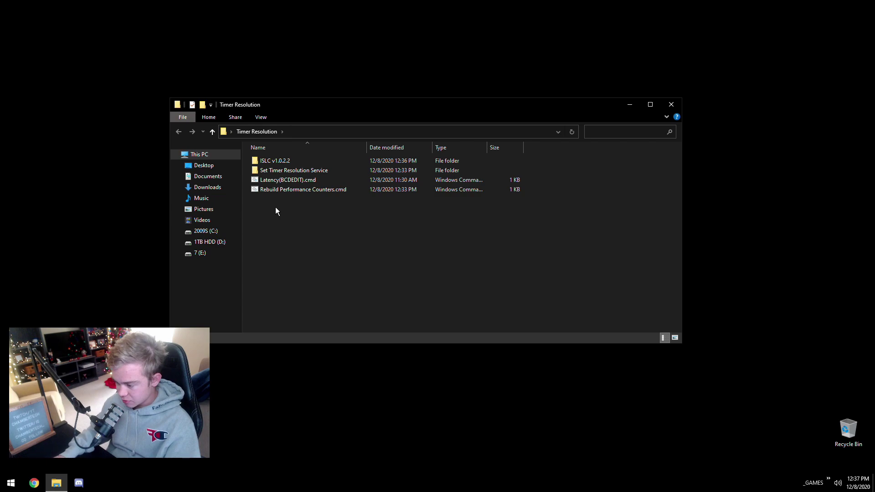
double_click(264, 160)
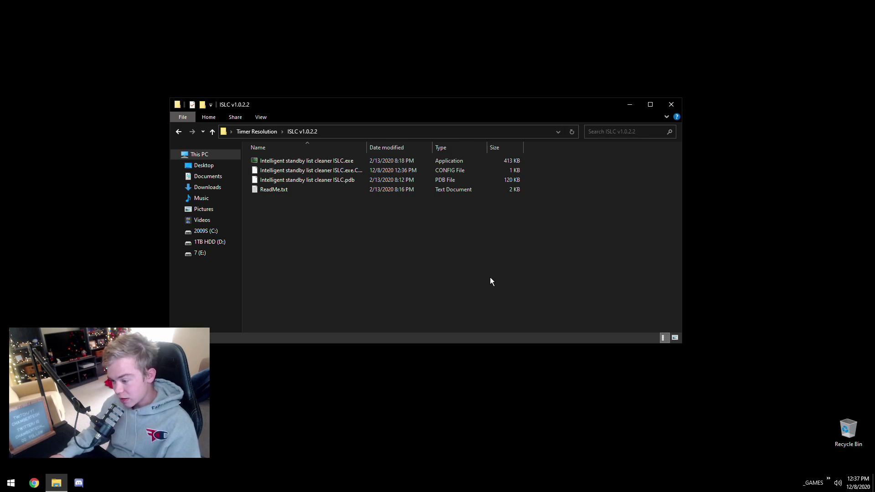
key(alt+Left)
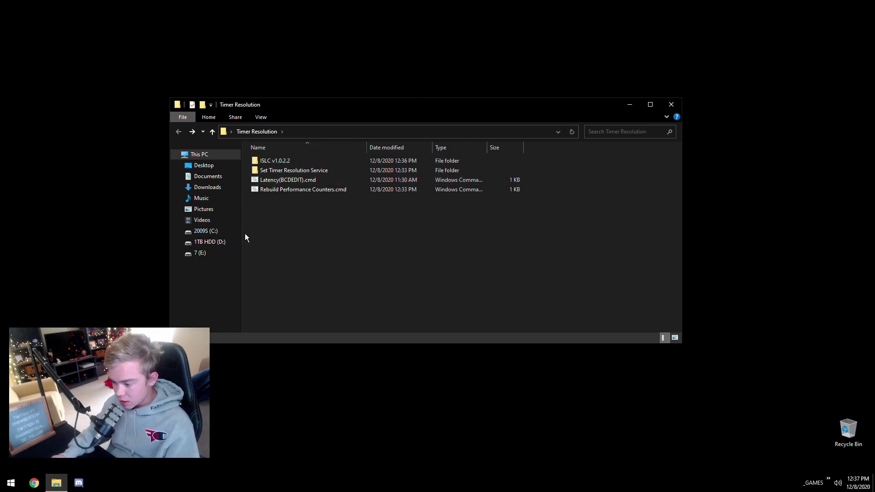
click(630, 104)
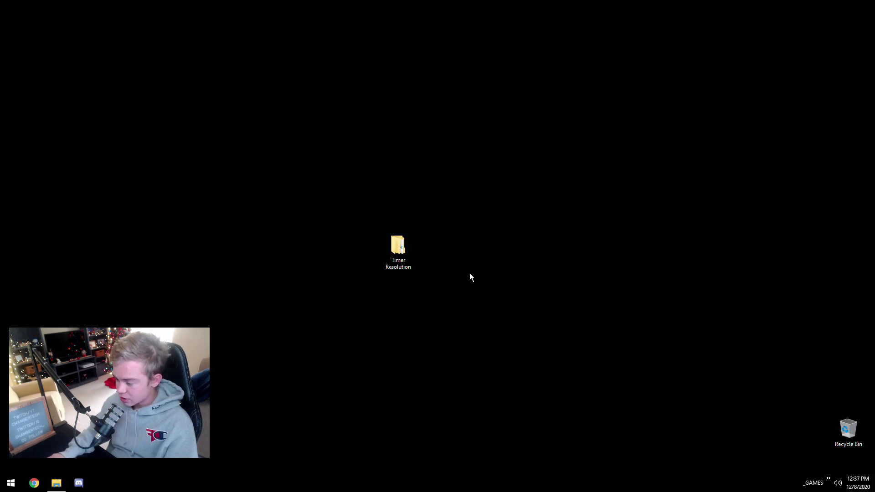
Step: Paste the Timer Resolution folder onto C: and select ISLC.exe inside its ISLC v1.0.2.2 folder
key(super+e)
double_click(274, 250)
key(ctrl+v)
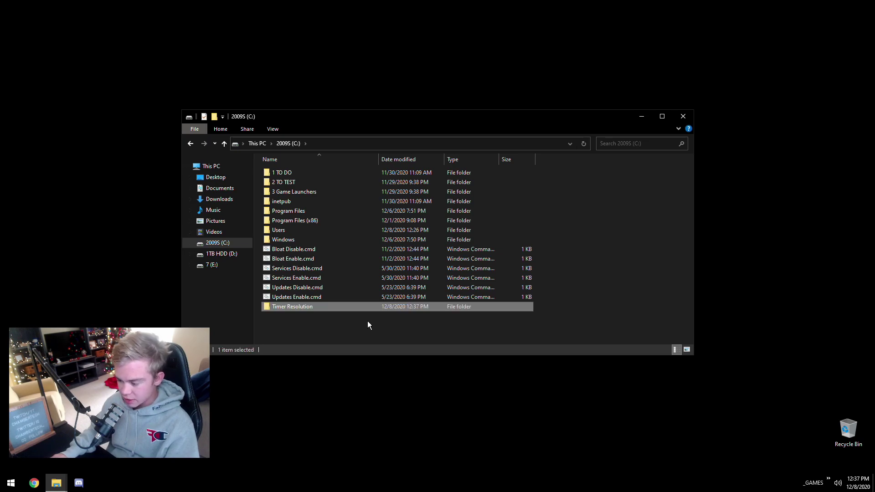
double_click(295, 305)
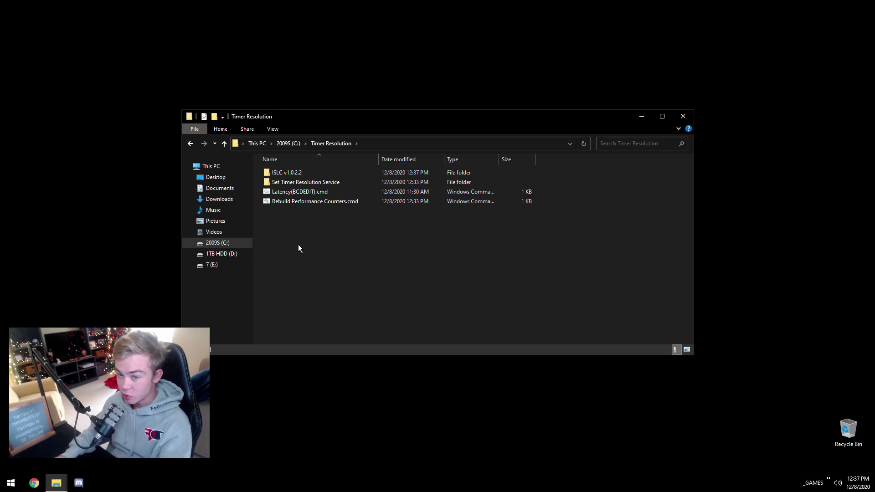
double_click(275, 176)
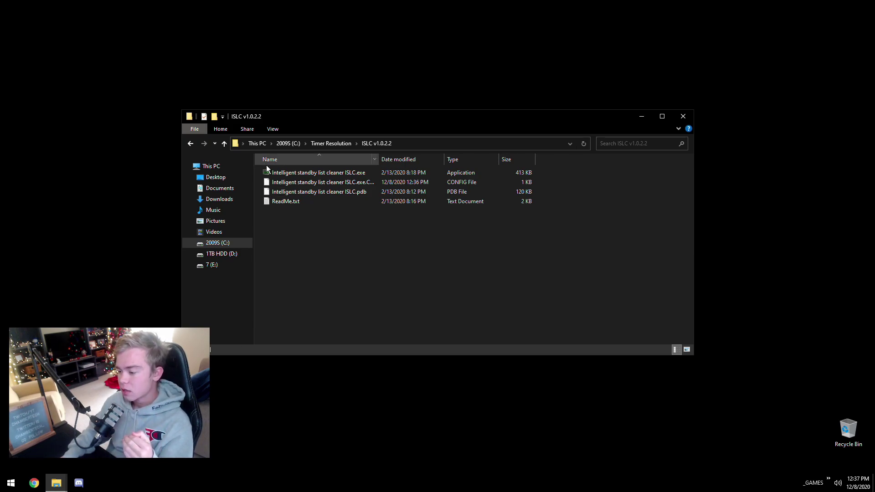
click(276, 173)
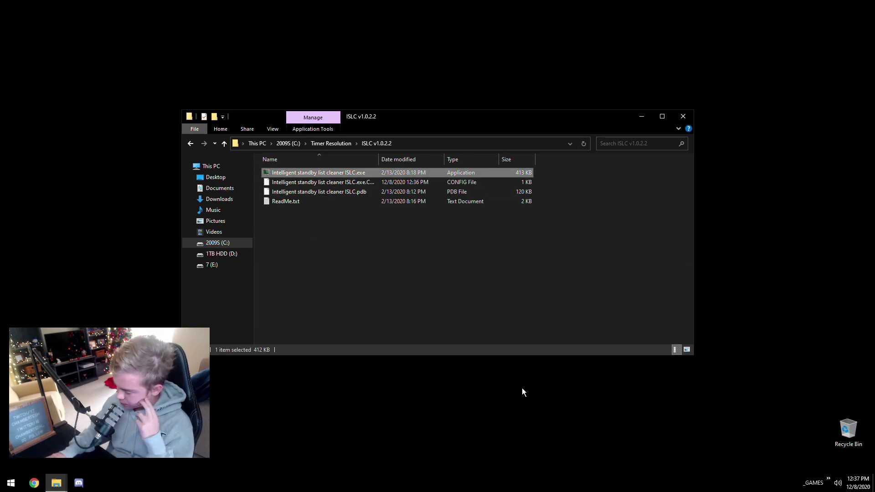
Step: Launch ISLC.exe and enable custom timer resolution with a wanted value of 0.50
key(Return)
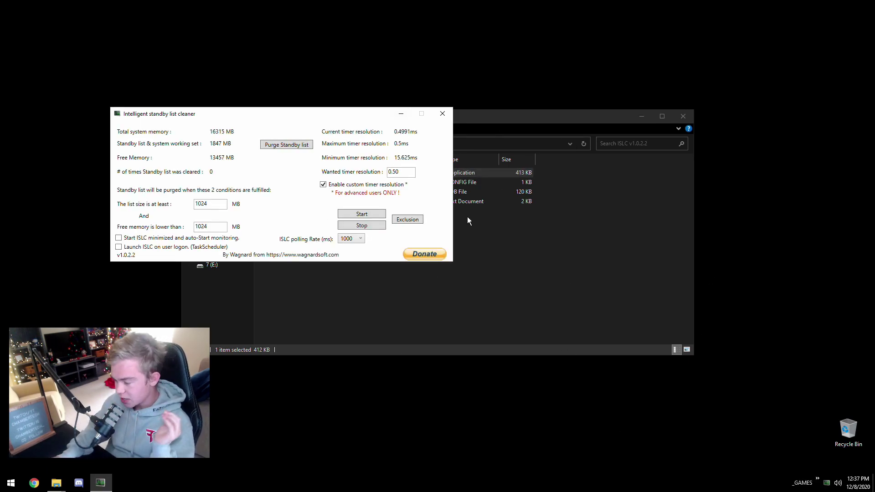
double_click(407, 172)
click(392, 183)
click(365, 185)
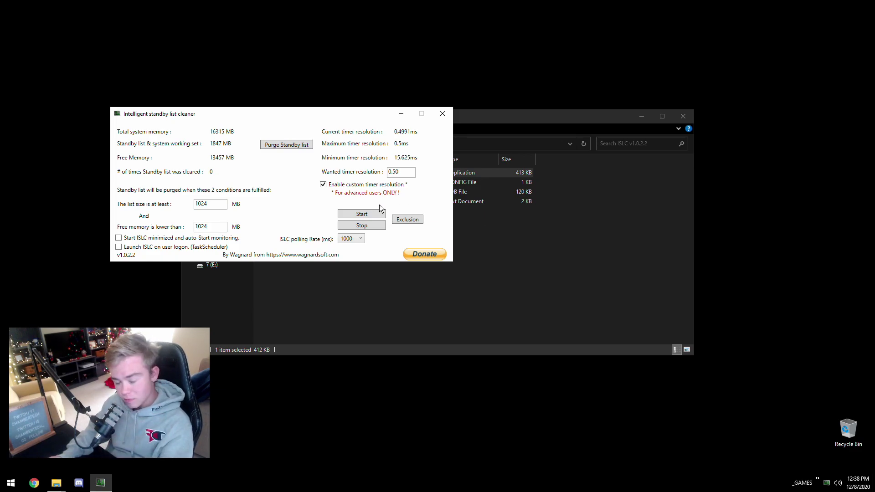
click(403, 176)
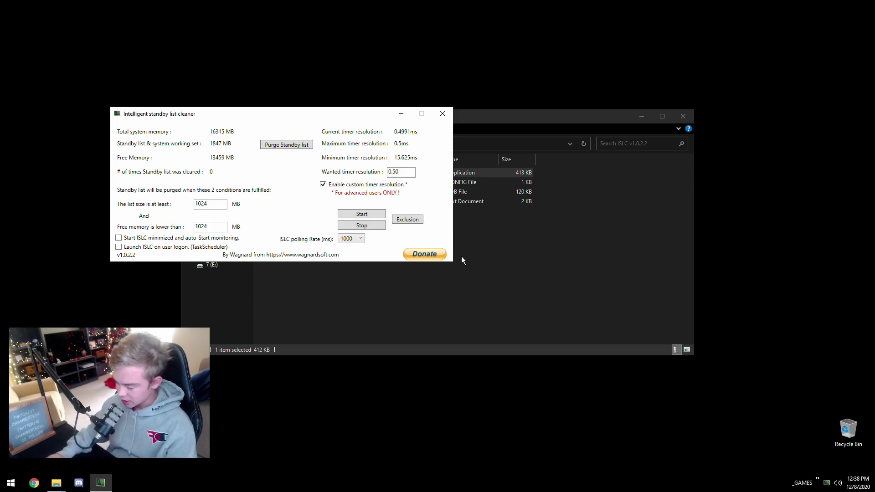
click(516, 279)
click(177, 121)
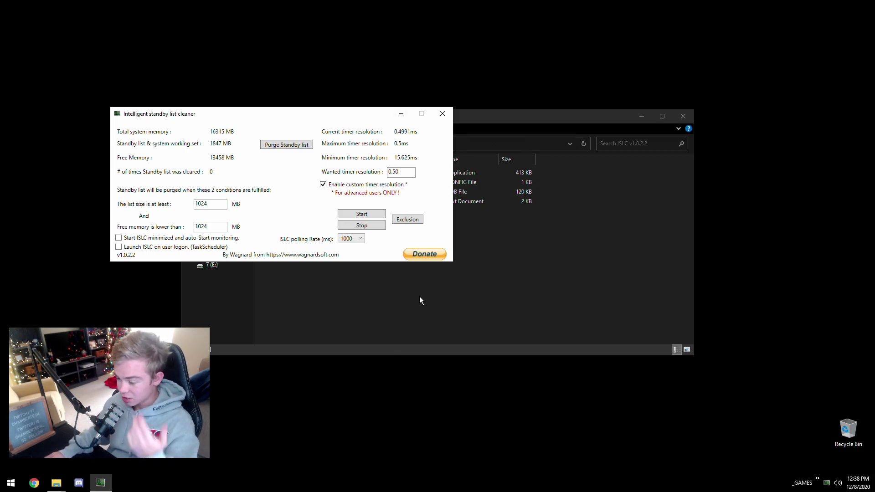
Step: Leave the ISLC polling rate at 1000
click(345, 240)
click(356, 267)
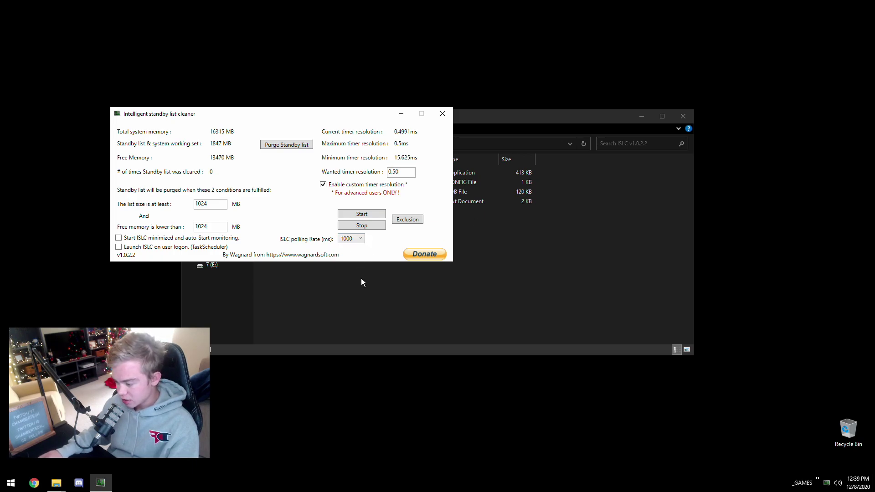
click(353, 242)
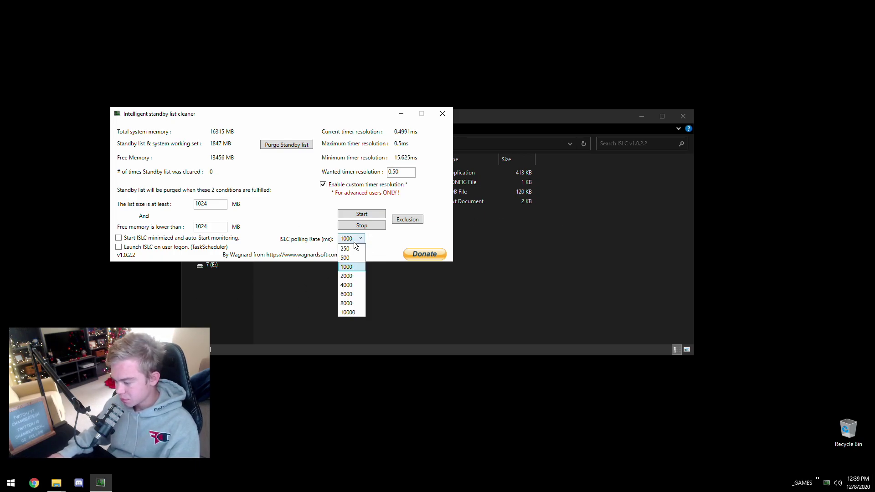
click(347, 268)
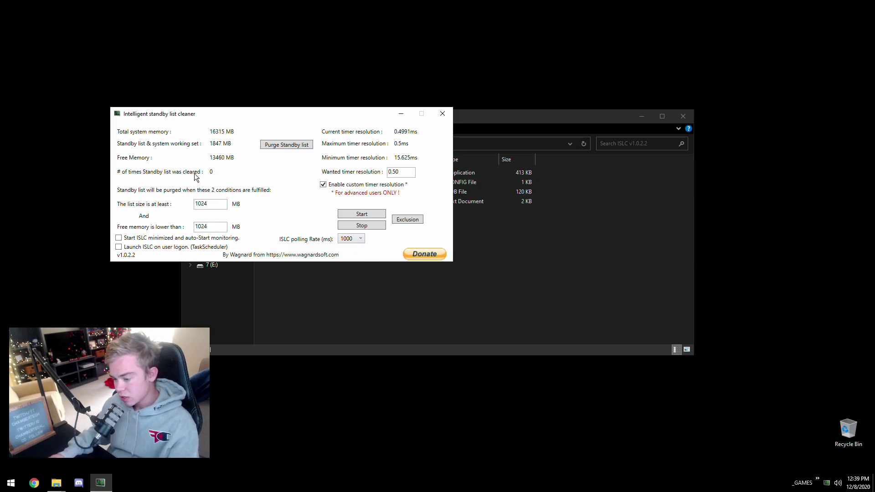
Step: Retype 1024 MB as the 'list size is at least' threshold
drag(209, 204, 174, 209)
click(211, 204)
click(209, 205)
click(211, 205)
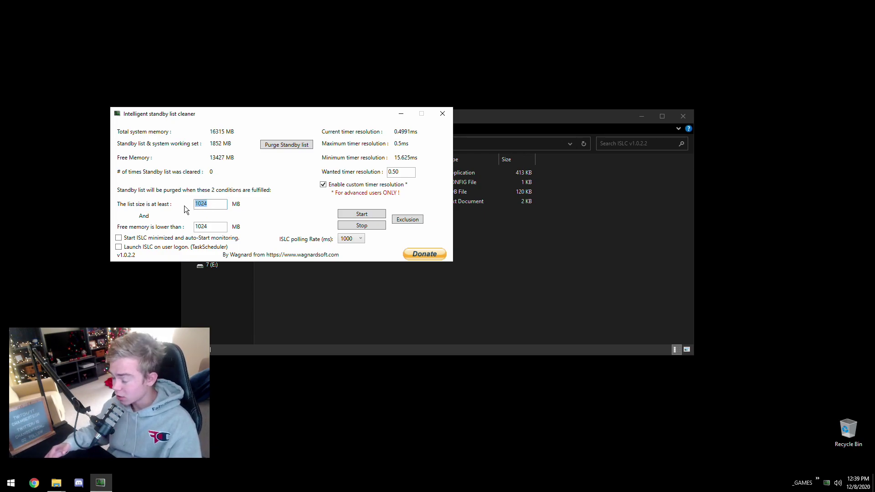
text(30)
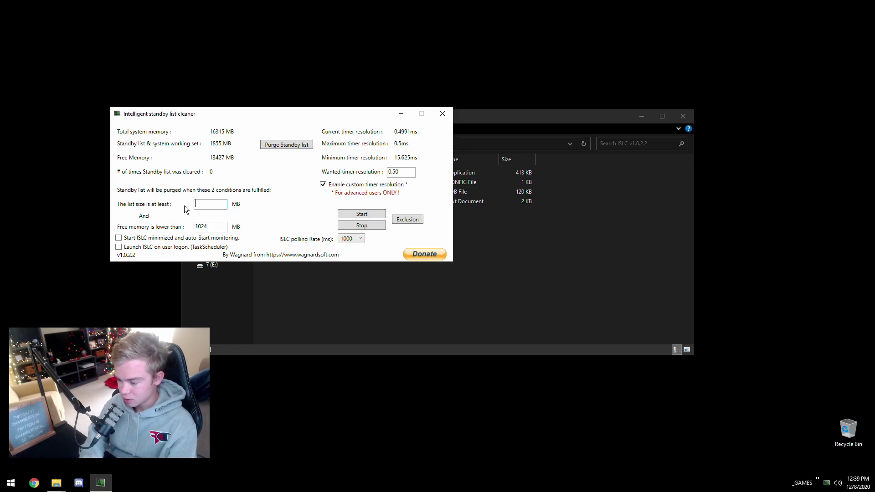
text(10)
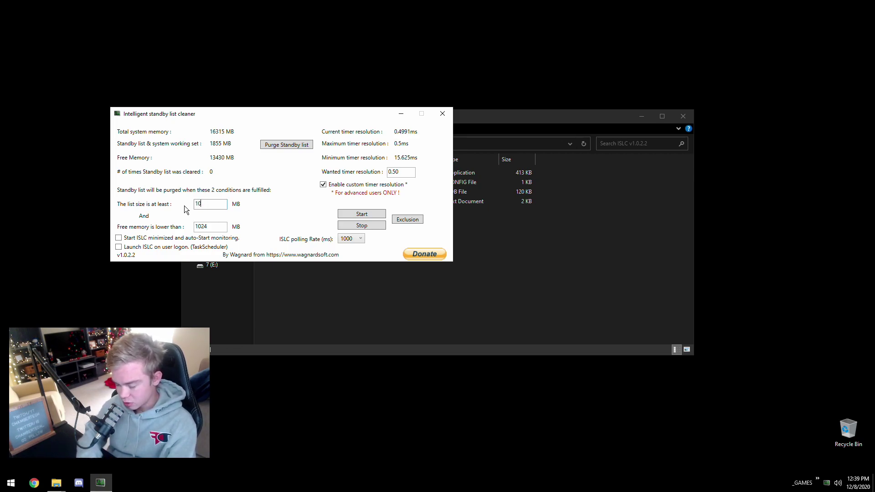
text(24)
Step: Select the 1024 free-memory value and bring up Task Manager
click(219, 226)
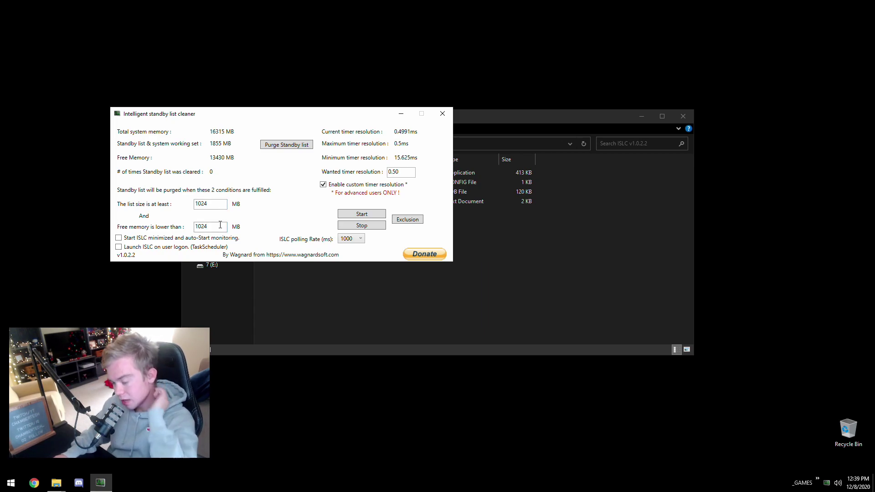
double_click(201, 226)
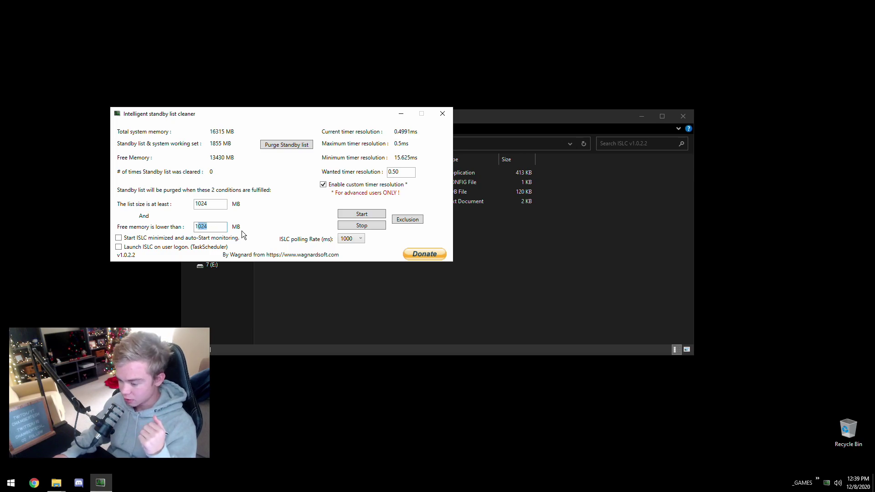
key(ctrl+shift+Escape)
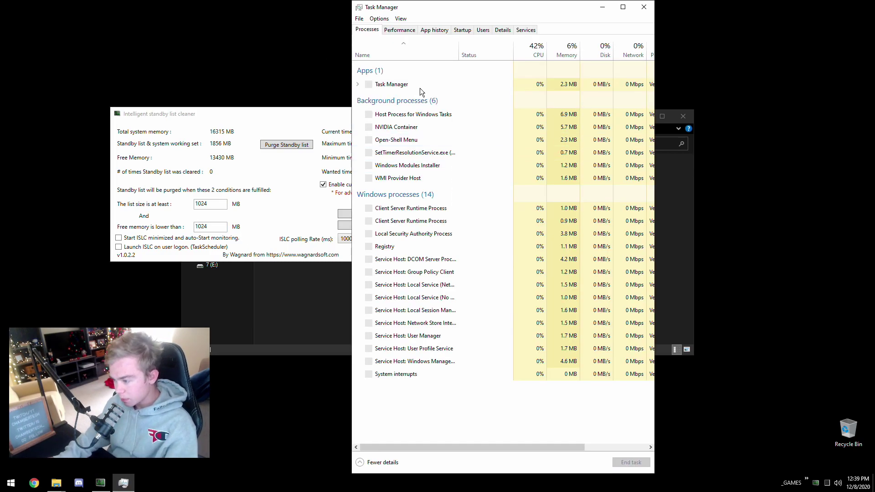
Step: Show Task Manager's Memory stats: 16.0 GB total, 14.9 GB available
click(399, 30)
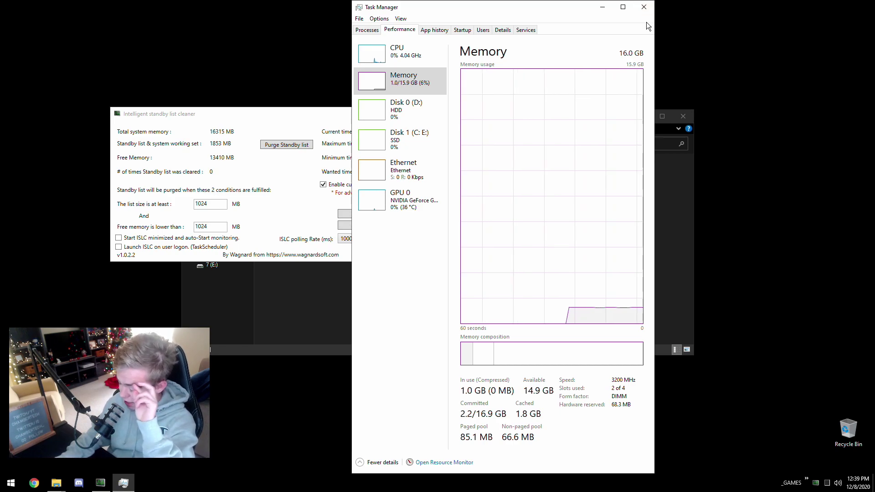
Step: Close Task Manager and set ISLC's free-memory threshold to 8192 MB
click(645, 9)
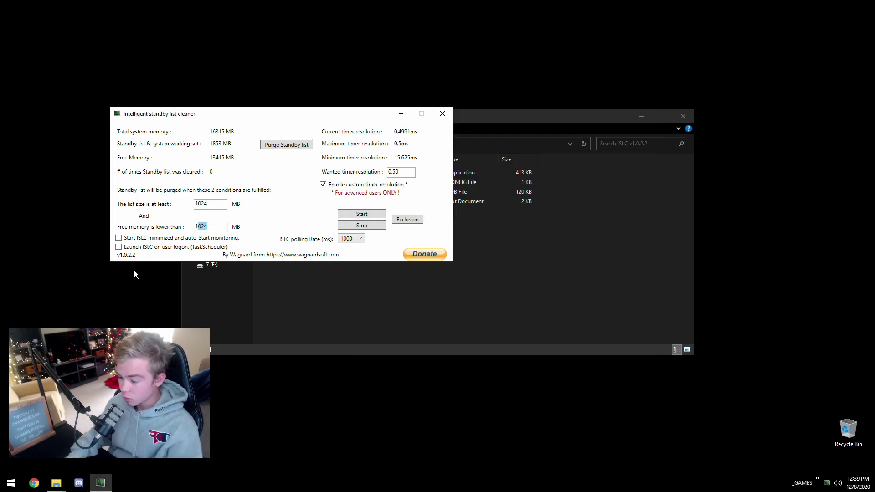
drag(225, 228, 170, 231)
text(19)
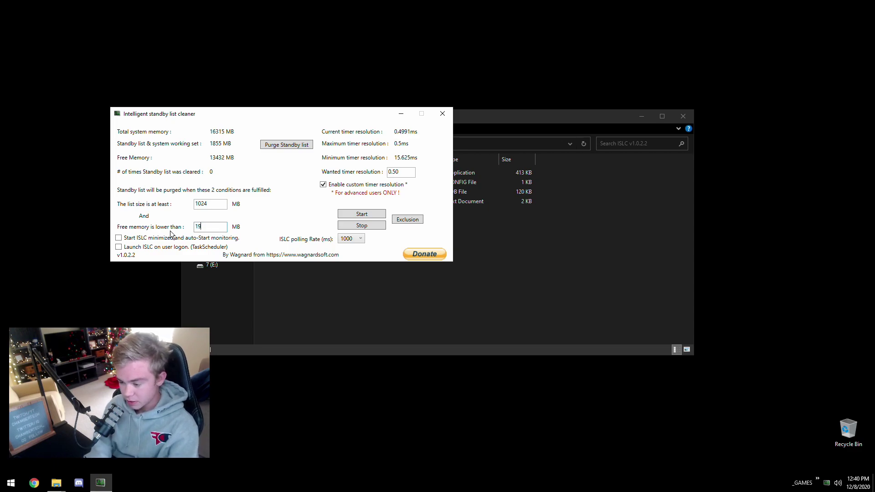
key(BackSpace)
key(BackSpace)
text(8192)
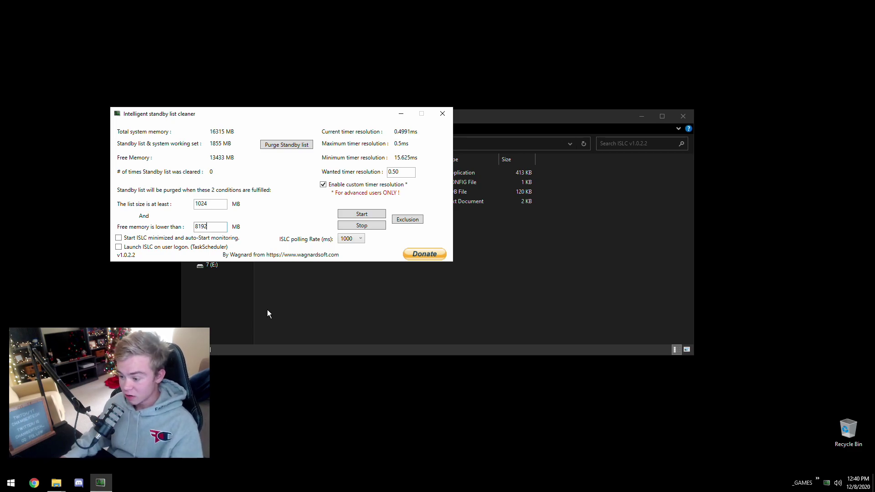
Step: Return to ISLC and start standby list monitoring
click(288, 300)
key(alt+Tab)
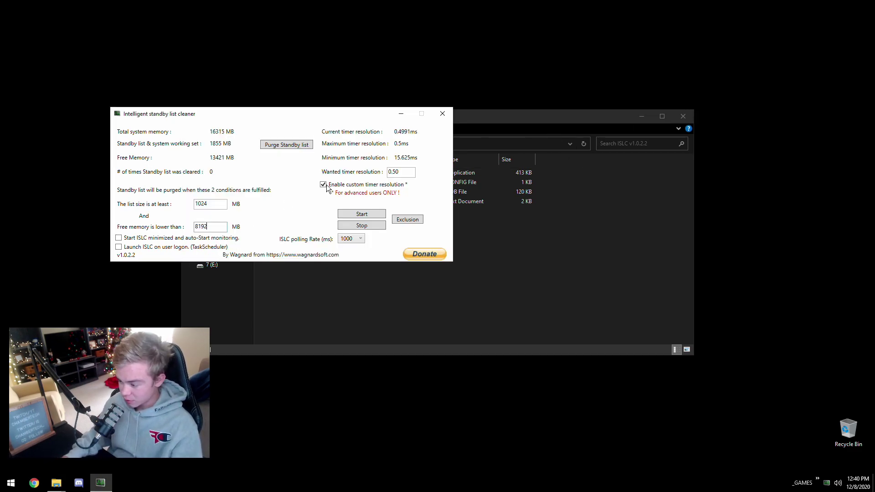
click(368, 216)
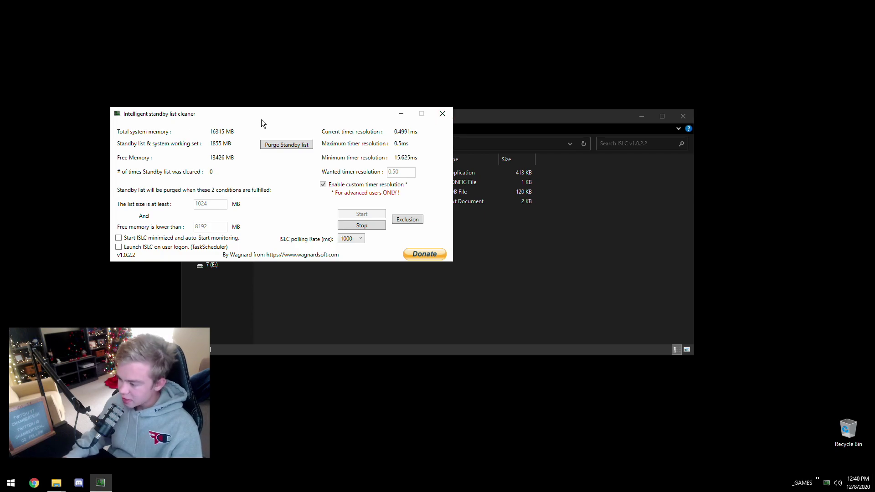
Step: Move the ISLC window up and to the right
drag(267, 110, 380, 82)
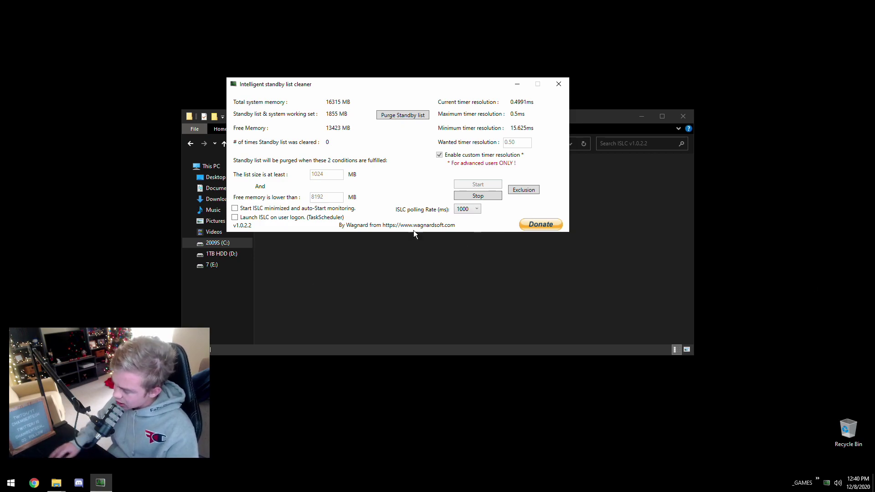
Step: Minimize ISLC and open Latency(BCDEDIT).cmd in Notepad to read its disable-hibernate lines
click(518, 84)
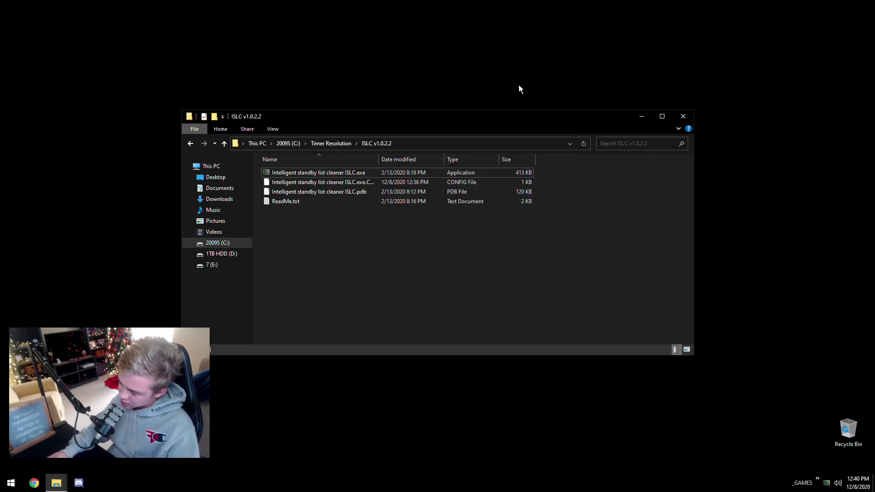
key(alt+Left)
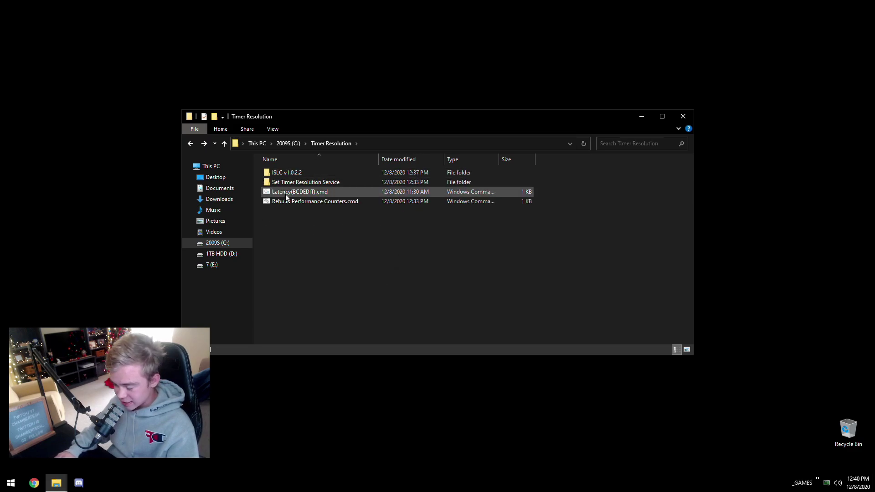
right_click(285, 194)
click(324, 212)
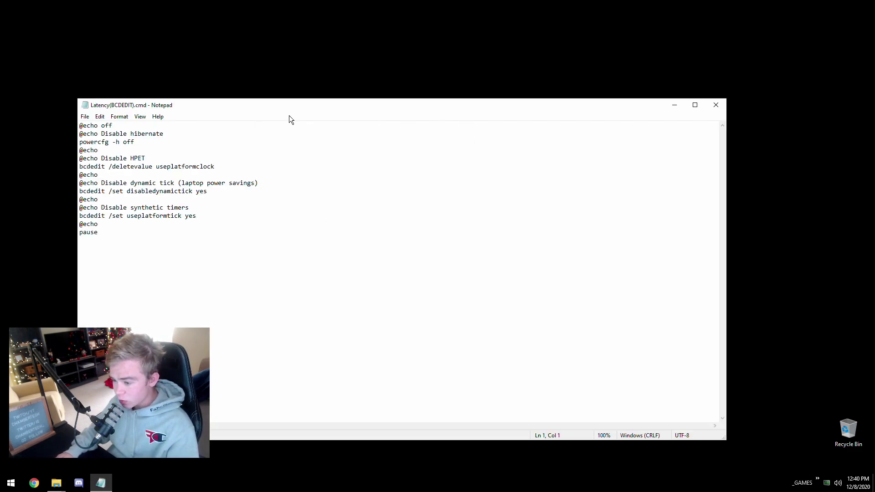
drag(286, 108, 303, 59)
drag(151, 93, 97, 85)
click(183, 94)
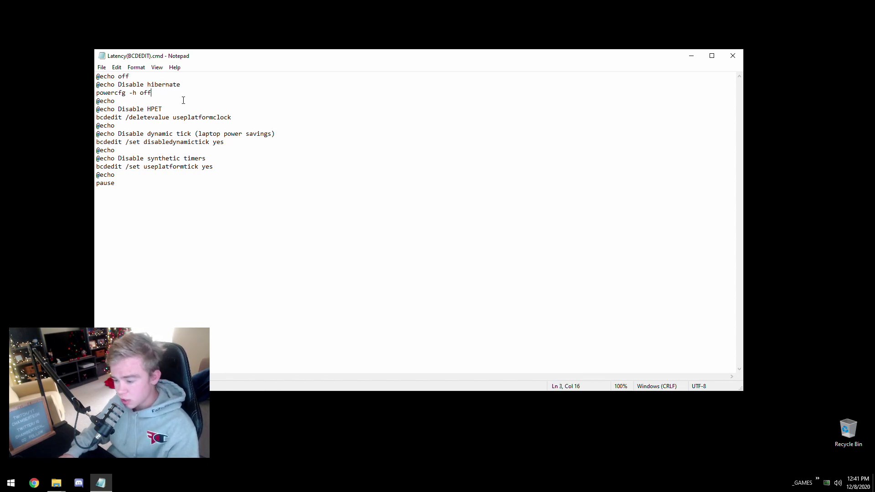
Step: Open an administrator Command Prompt via Run with 'cmd' and place it beside Notepad
key(super+r)
text(cmd)
key(Return)
drag(215, 46, 597, 61)
Step: Run bcdedit to list the current boot configuration settings
text(bcdedit)
key(Return)
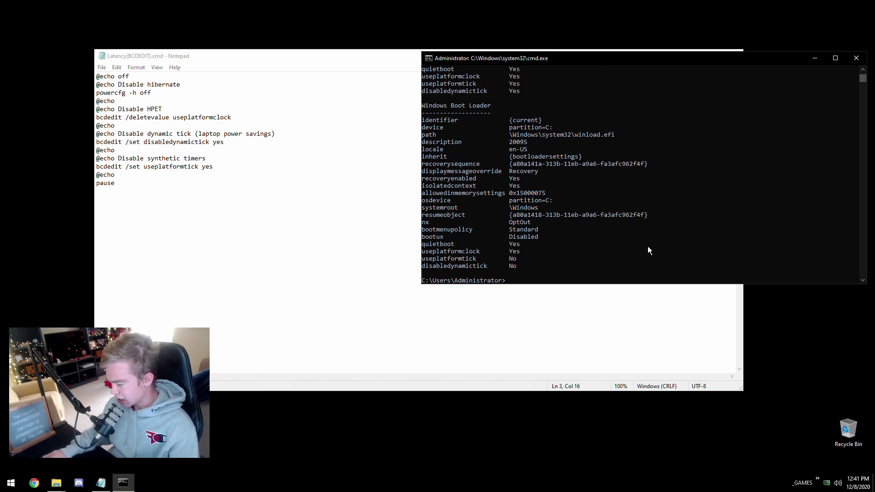
scroll(536, 217, down, 1)
drag(440, 112, 531, 114)
click(511, 121)
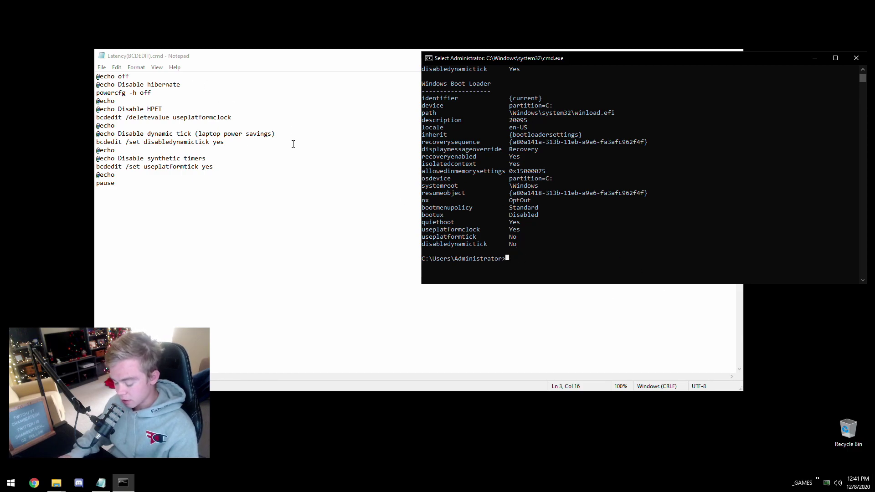
key(Escape)
Step: Disable hibernation with powercfg -h off
text(pw)
key(BackSpace)
text(owe)
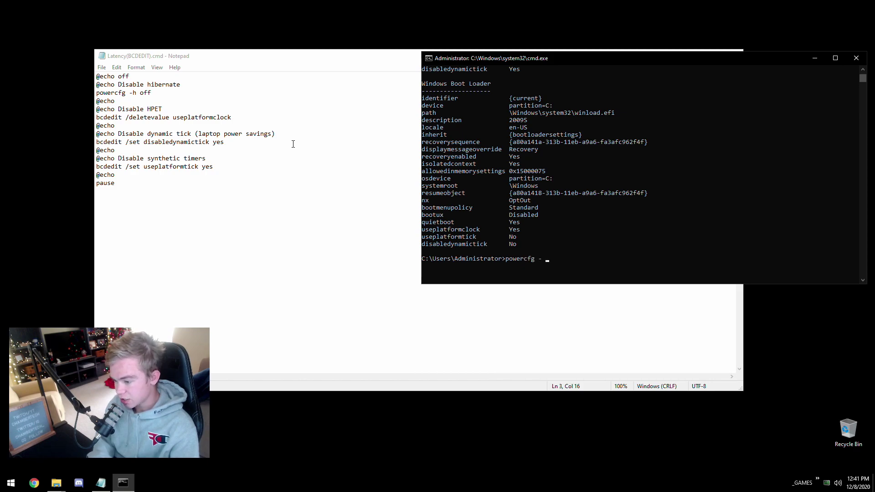
text(rcfg -h off)
key(Return)
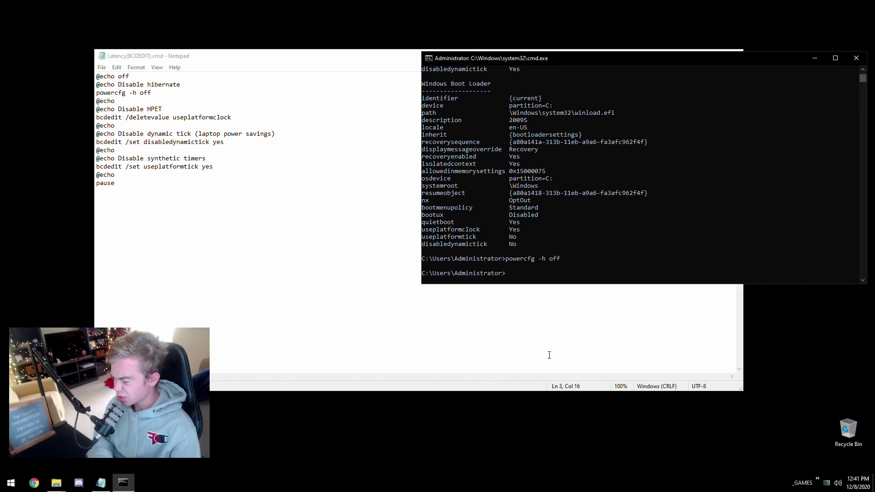
Step: Delete the useplatformclock boot value with bcdedit /deletevalue useplatformclock
text(bcdedit /d)
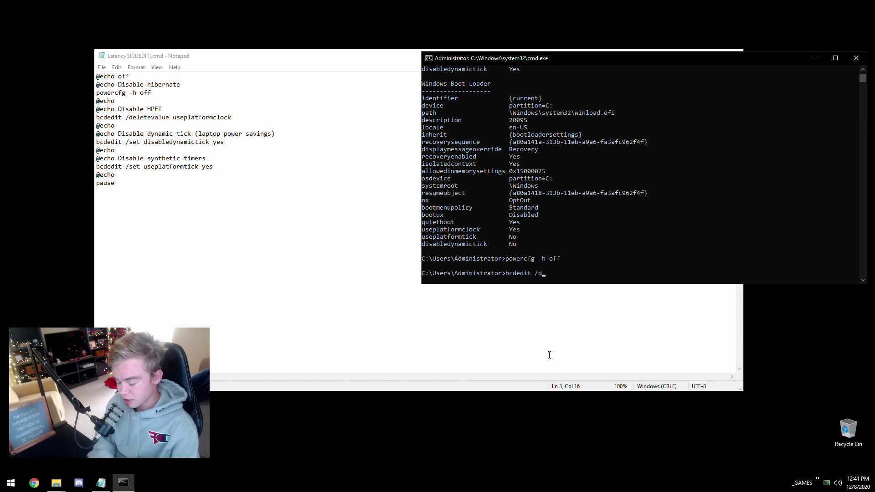
text(eletevalue)
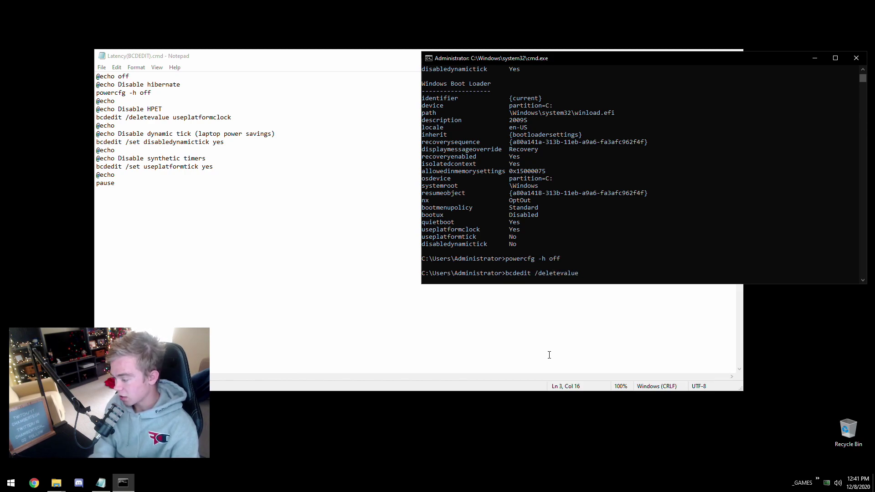
text( useplatformclock)
key(Return)
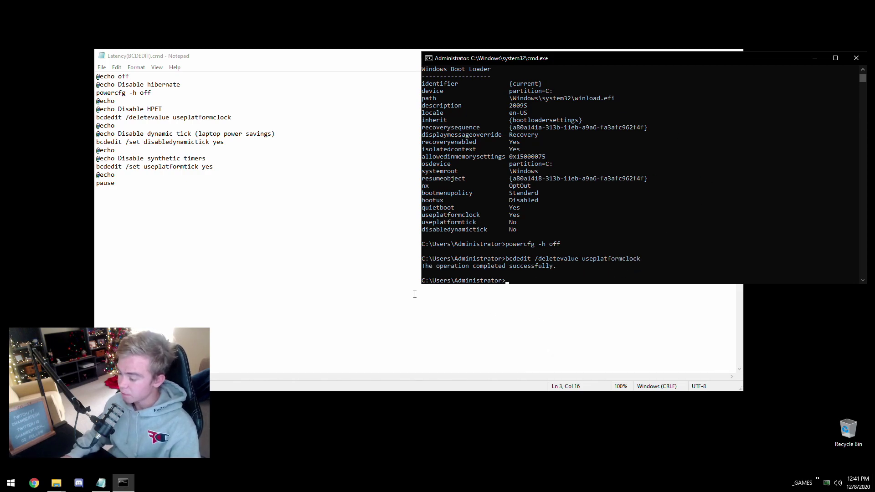
drag(471, 259, 609, 265)
click(609, 266)
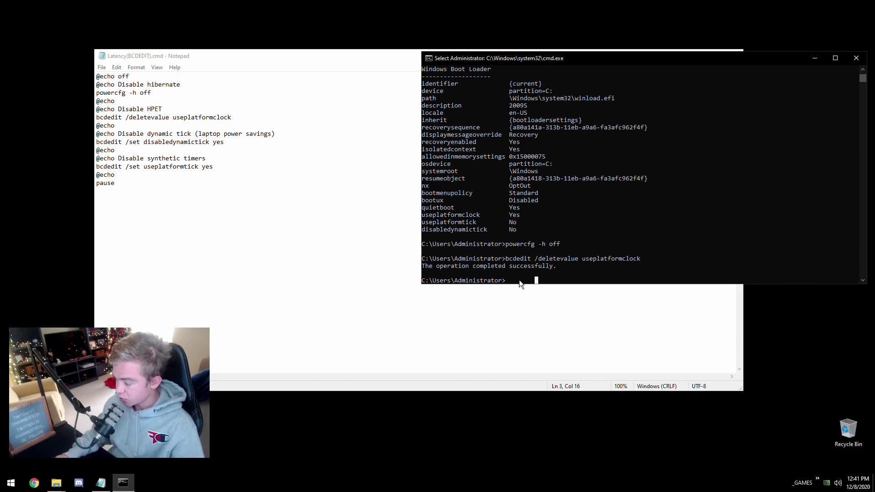
click(506, 281)
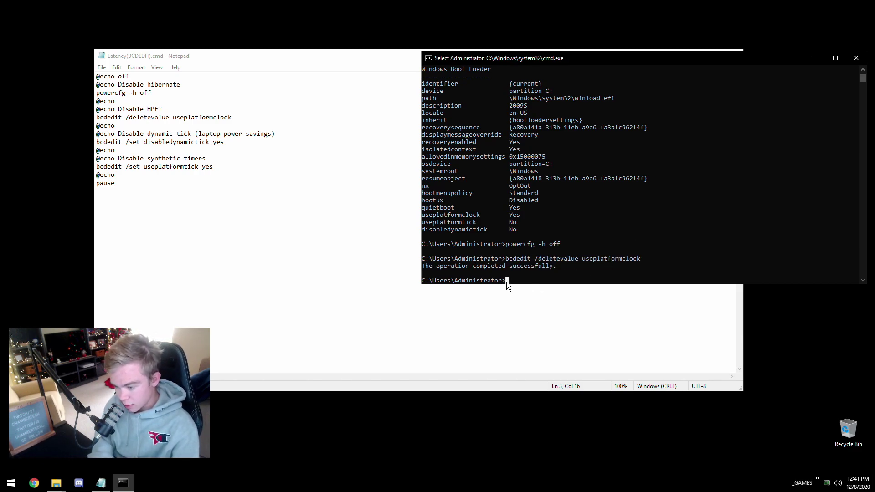
Step: Set disabledynamictick to yes with bcdedit /set disabledynamictick yes
text(bcdedit /set disabledynamic)
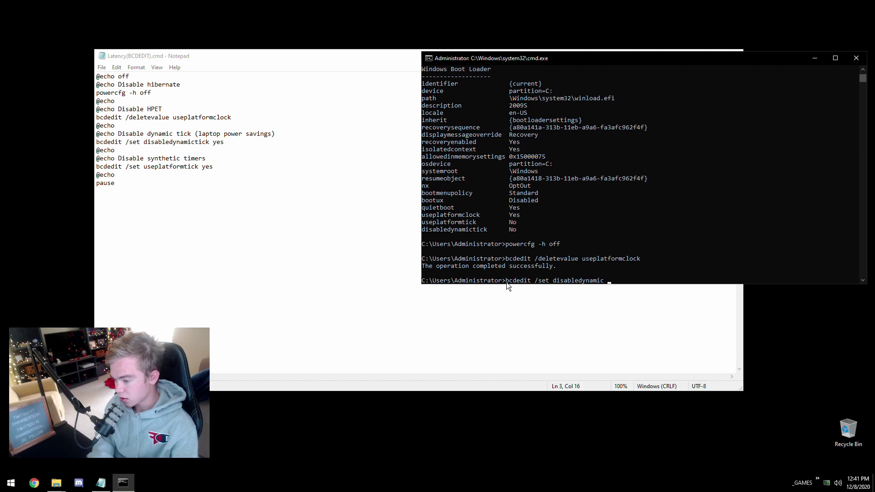
key(BackSpace)
text(tick yes)
key(Return)
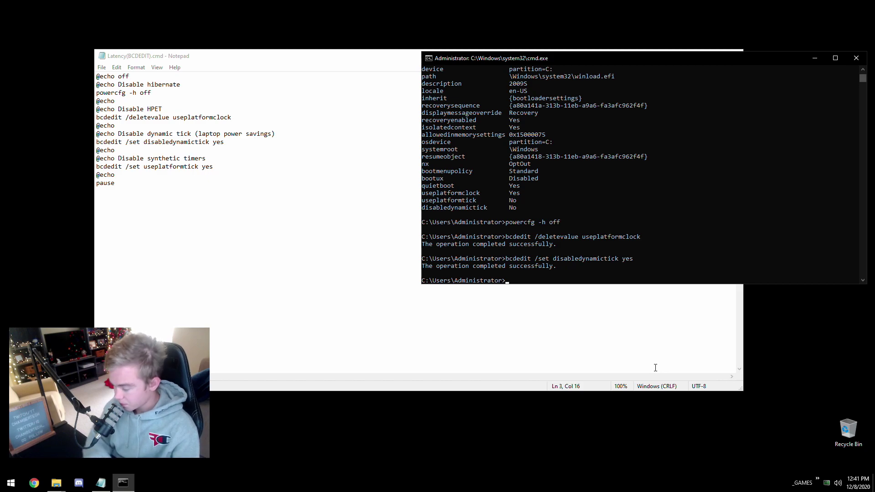
Step: Set useplatformtick to yes with bcdedit /set useplatformtick yes
drag(490, 273, 595, 266)
click(595, 266)
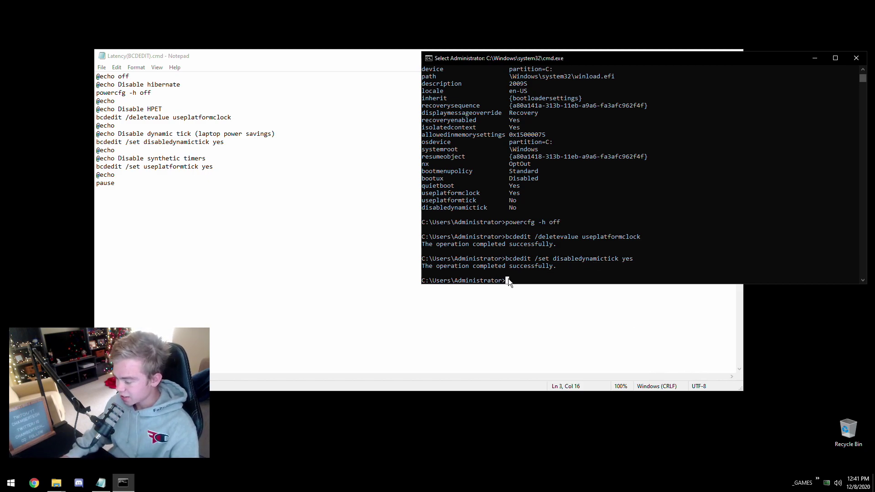
text(bcd)
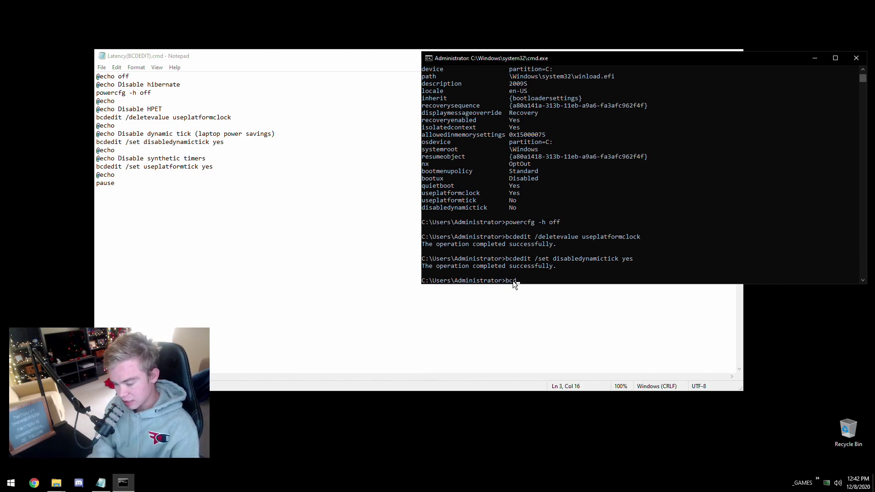
text(edit /set )
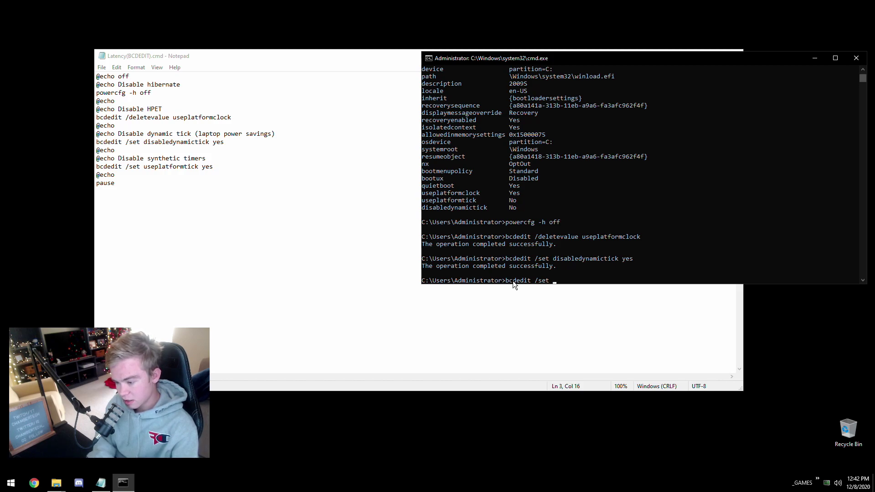
text(useplat)
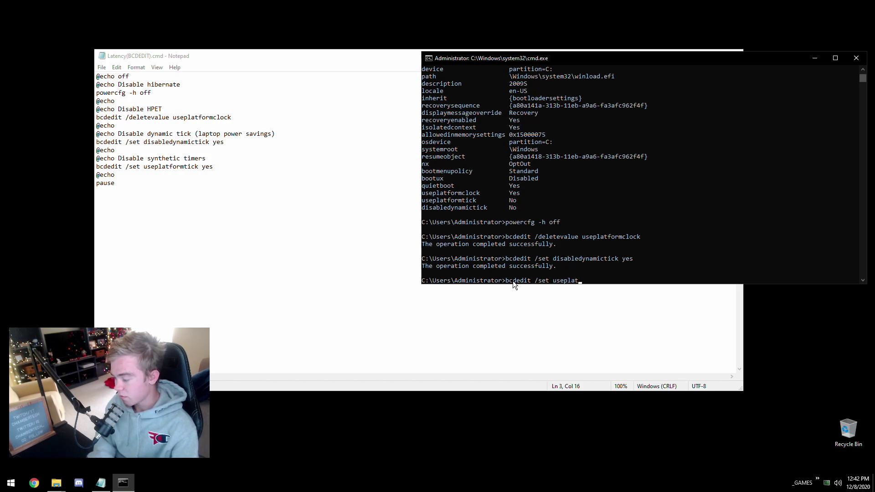
text(formtick yes)
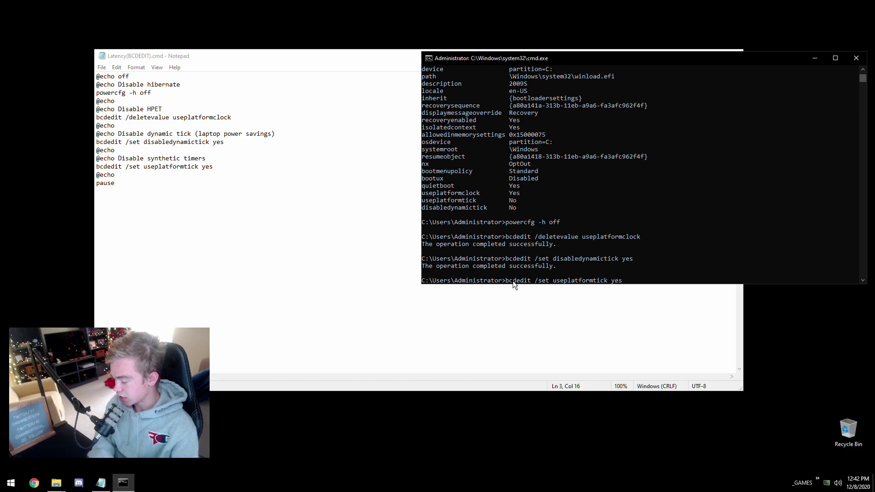
key(Return)
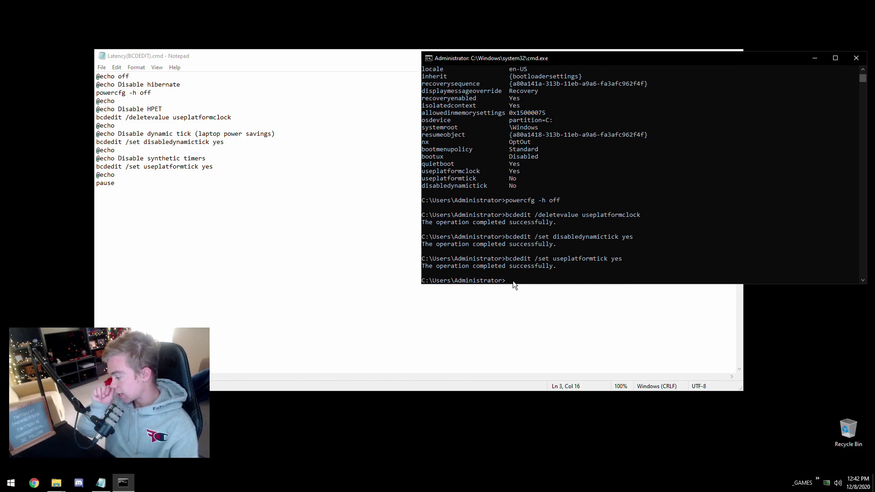
drag(223, 142, 88, 136)
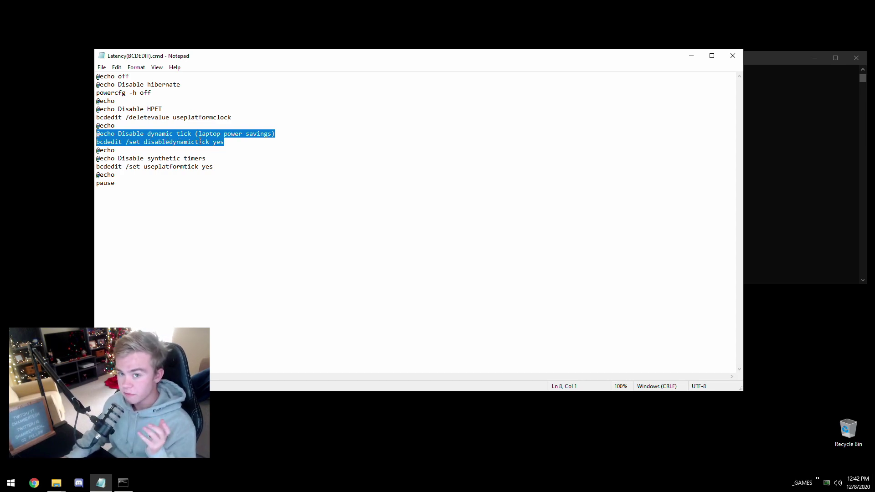
click(223, 141)
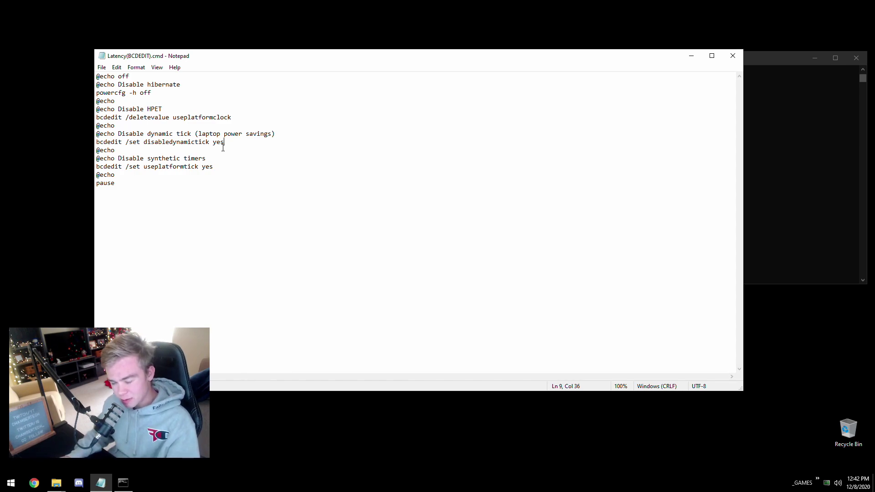
double_click(309, 173)
click(234, 174)
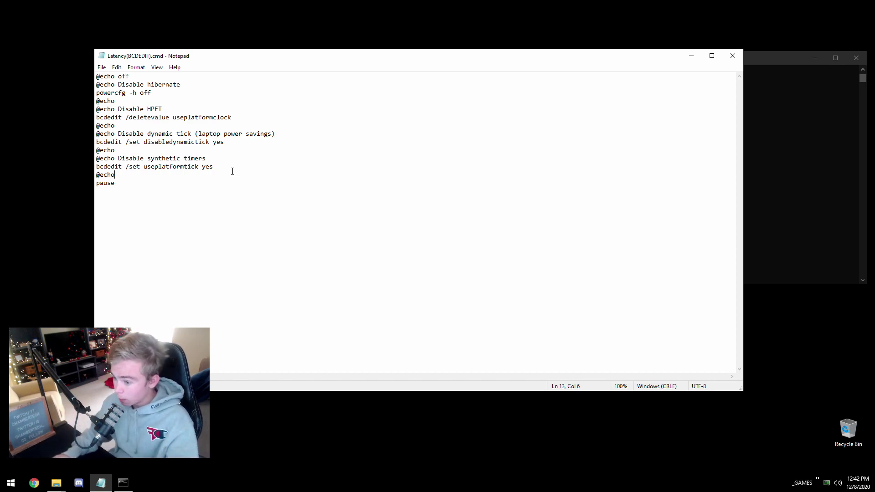
drag(242, 125, 84, 113)
click(115, 109)
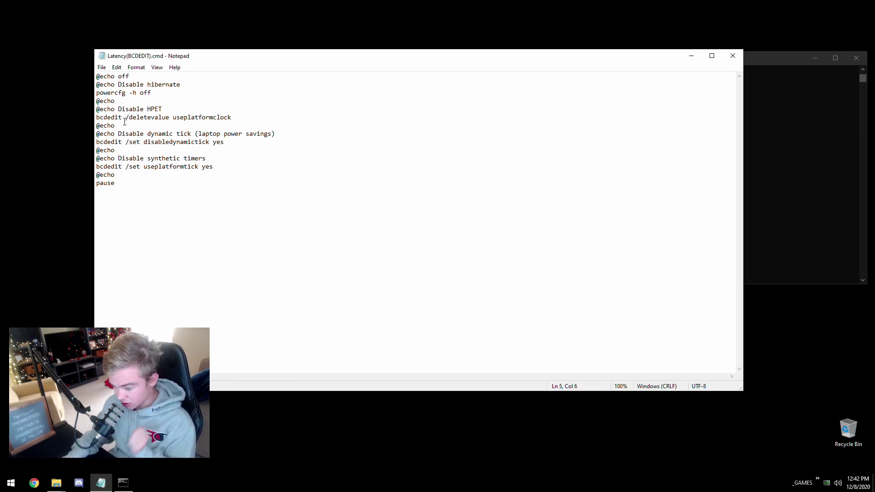
drag(232, 118, 96, 109)
click(186, 142)
drag(213, 167, 87, 155)
click(240, 176)
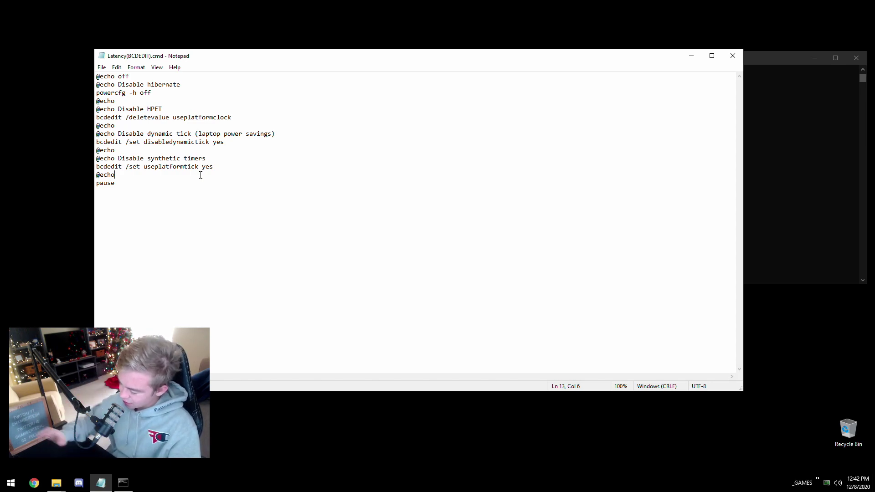
drag(752, 58, 516, 62)
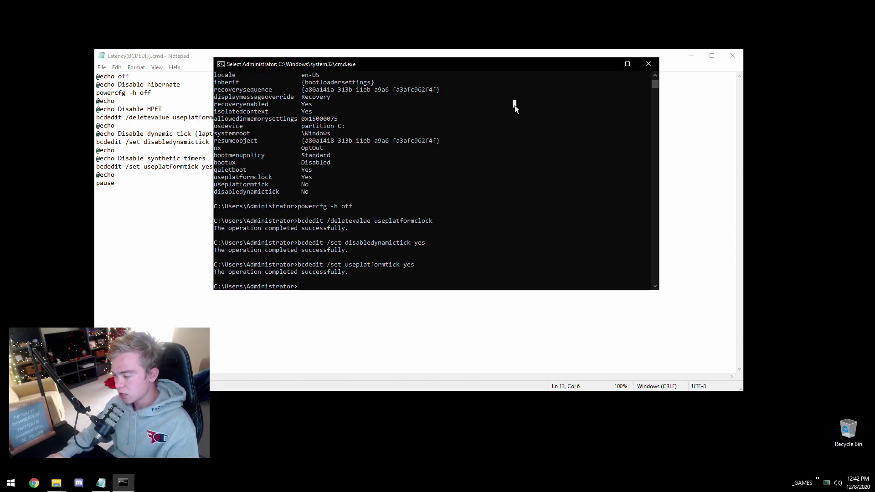
Step: Close the Command Prompt console and the Latency script in Notepad
click(503, 132)
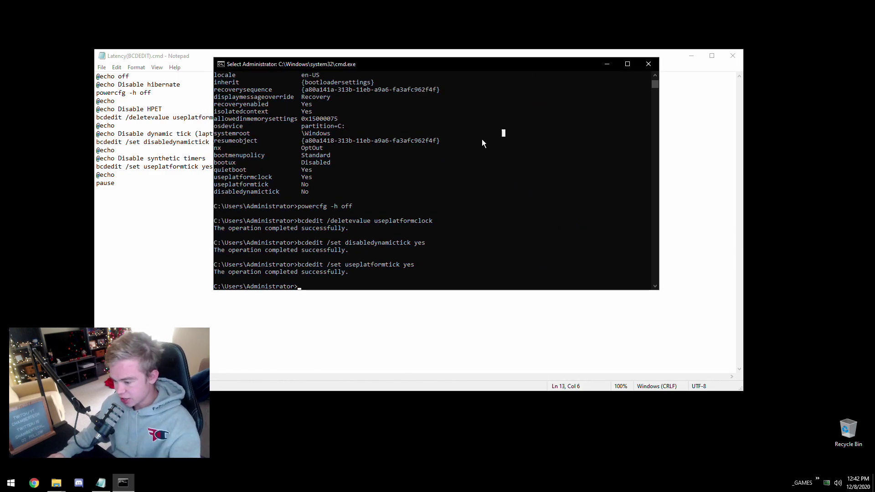
click(648, 64)
key(alt+F4)
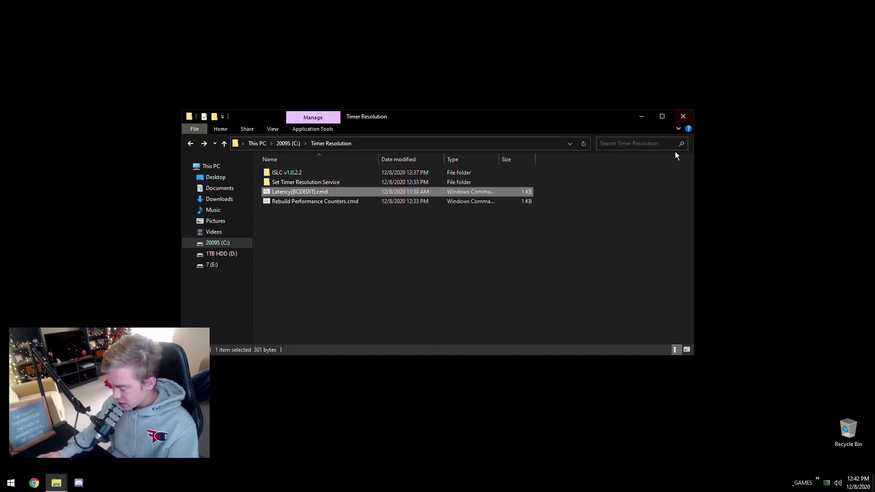
Step: Run Latency(BCDEDIT).cmd as administrator, dismiss its console, and close the Timer Resolution folder
right_click(314, 194)
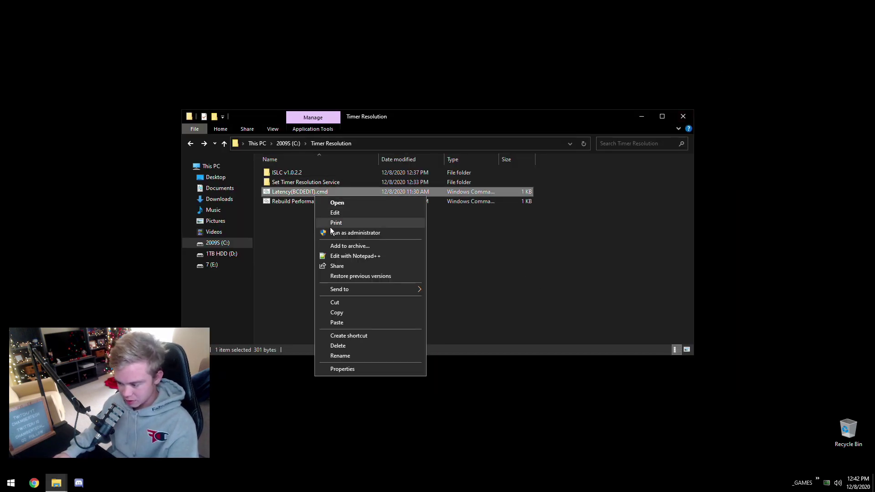
click(346, 233)
key(Return)
click(363, 246)
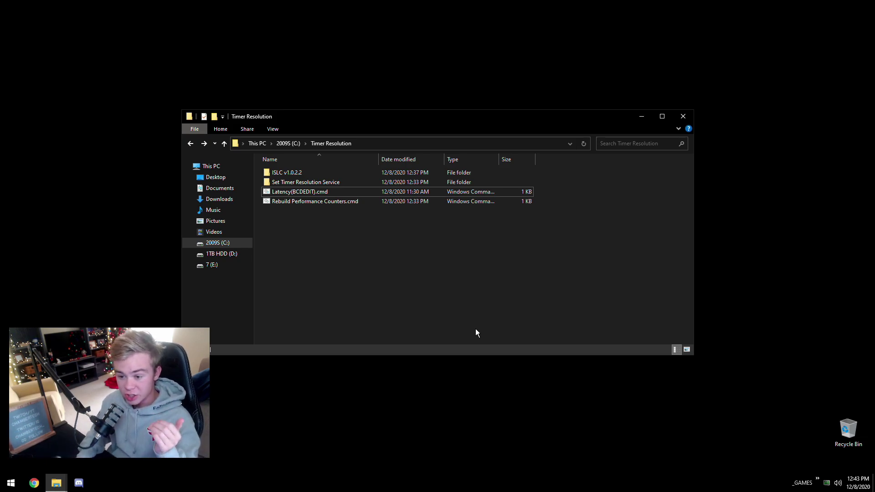
click(682, 115)
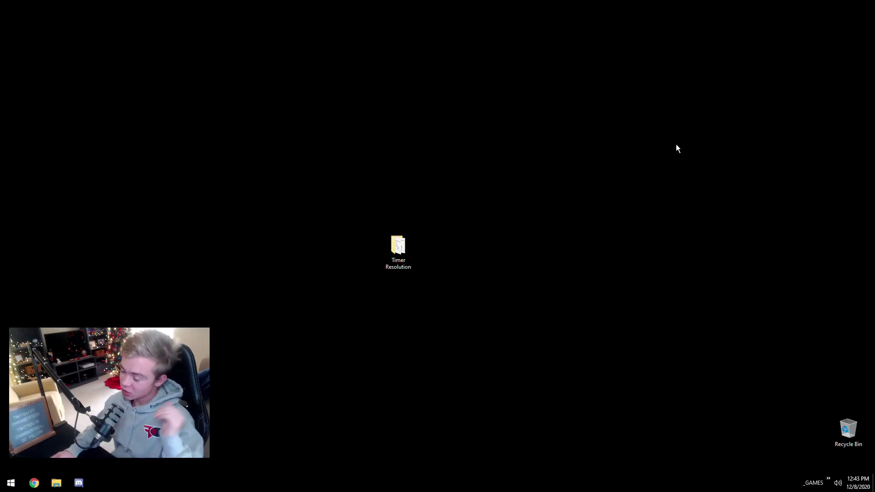
Step: Launch ISLC.exe from Timer Resolution > ISLC v1.0.2.2 and dismiss the already-running warning
double_click(401, 266)
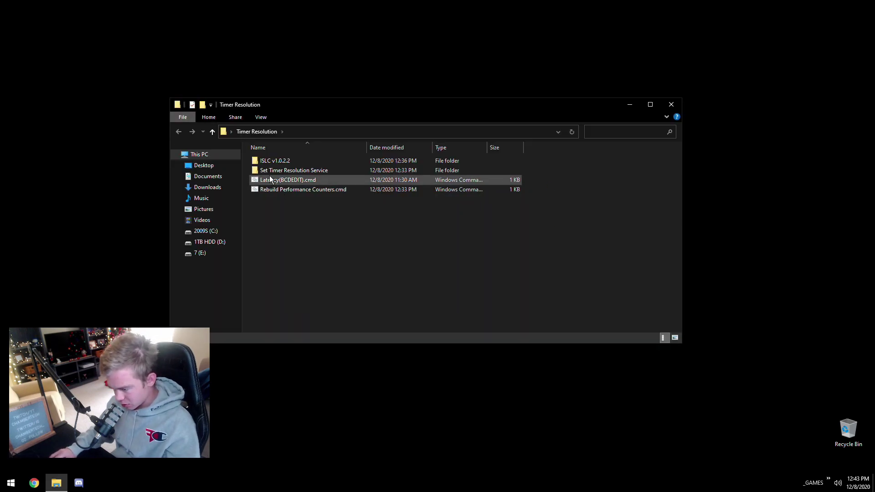
double_click(276, 162)
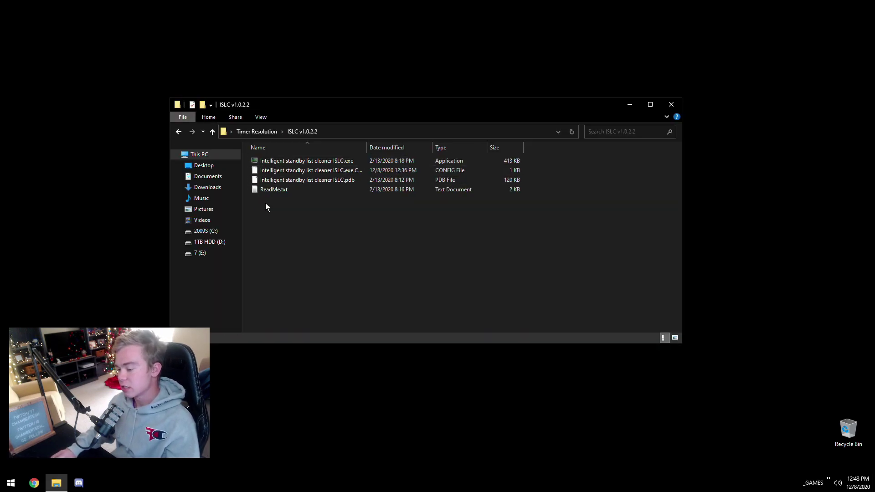
double_click(286, 163)
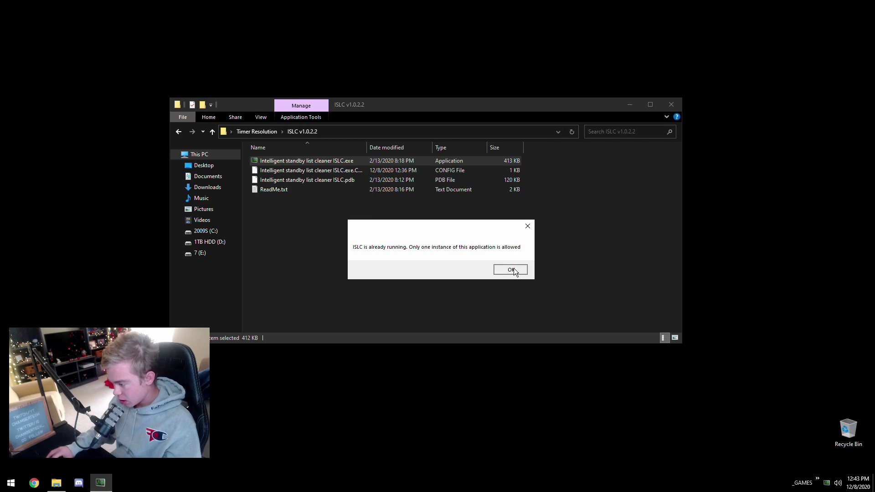
click(510, 271)
Step: Exit the running ISLC instance from the tray and launch ISLC.exe again
right_click(826, 482)
click(819, 476)
click(309, 162)
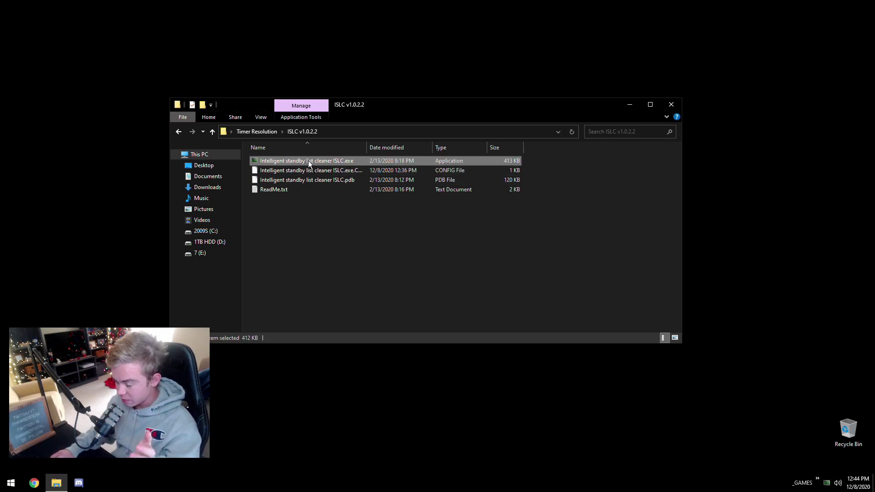
double_click(309, 162)
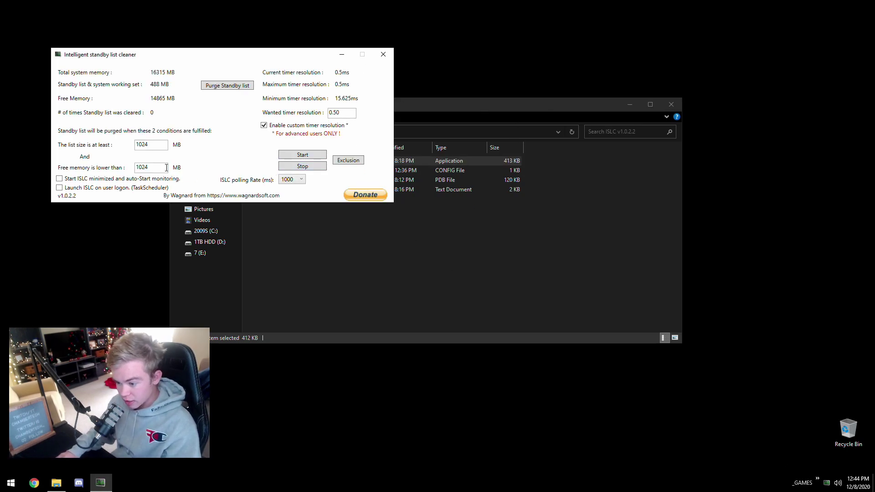
Step: Set free memory threshold to 8192 MB, start monitoring, enable minimized autostart and logon launch, then minimize
drag(166, 168, 109, 170)
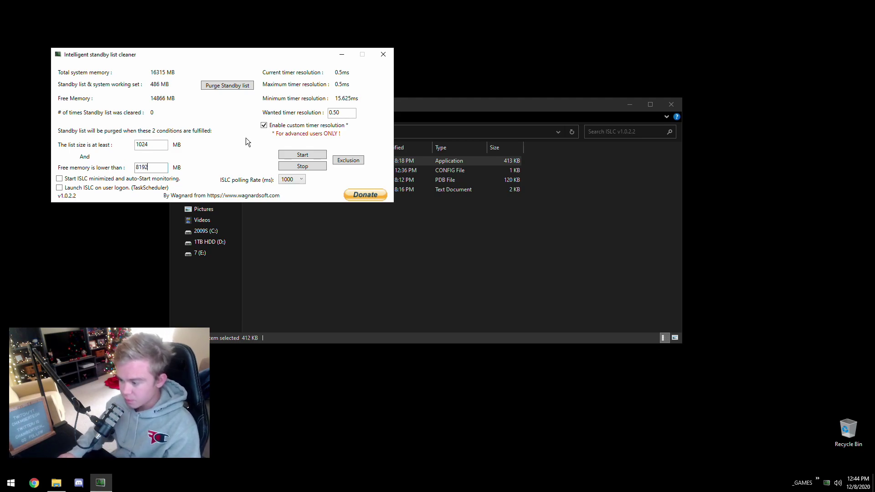
click(315, 156)
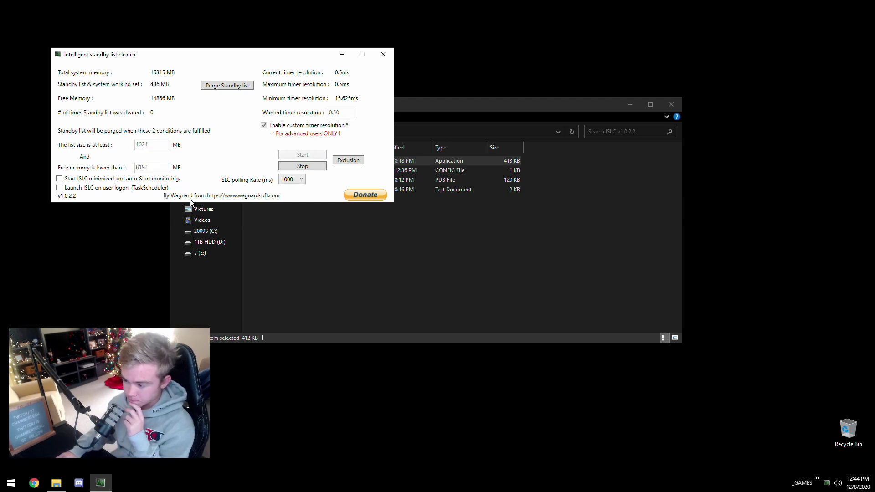
drag(151, 64, 320, 78)
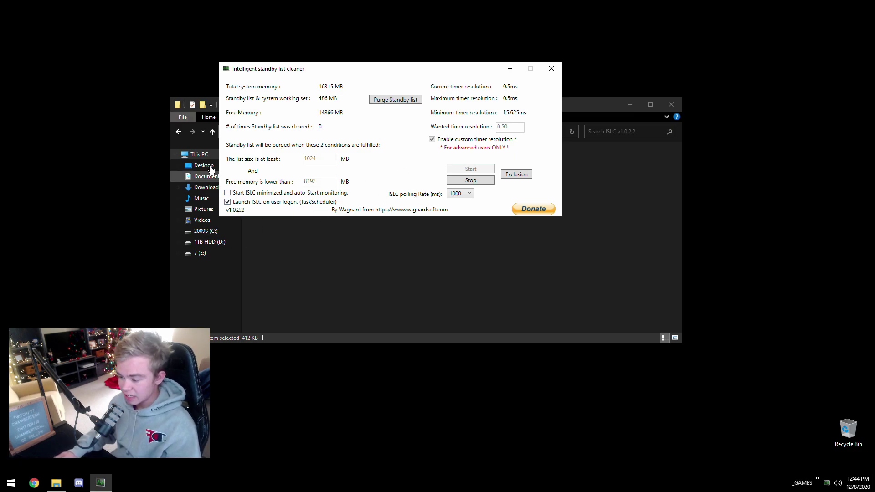
click(240, 196)
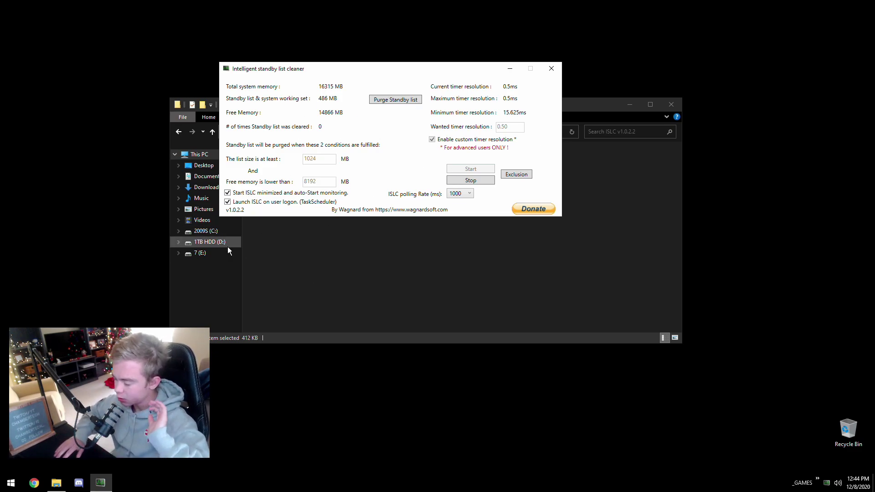
click(504, 68)
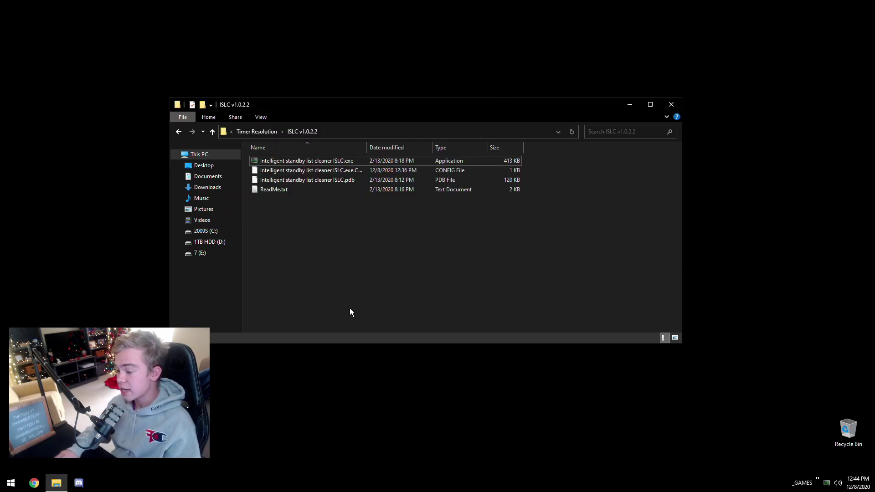
Step: Back in Timer Resolution, review Rebuild Performance Counters.cmd's lodctr /r lines in Notepad, then close it
key(alt+Left)
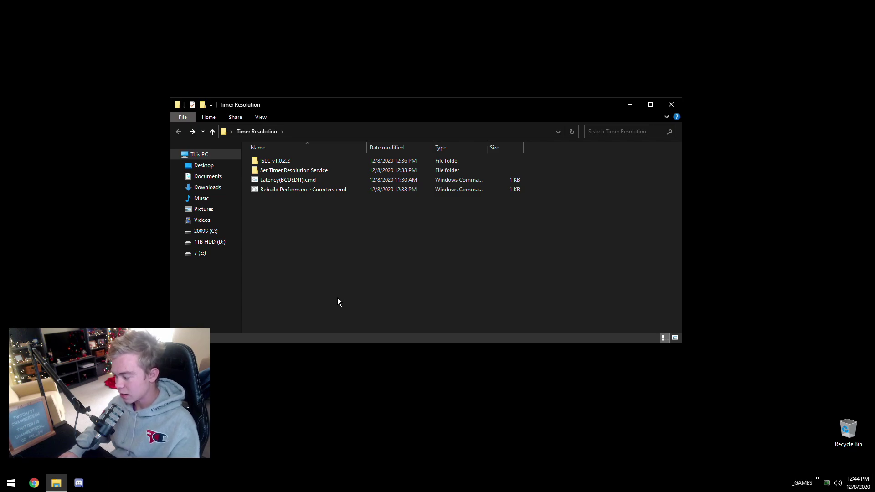
right_click(289, 192)
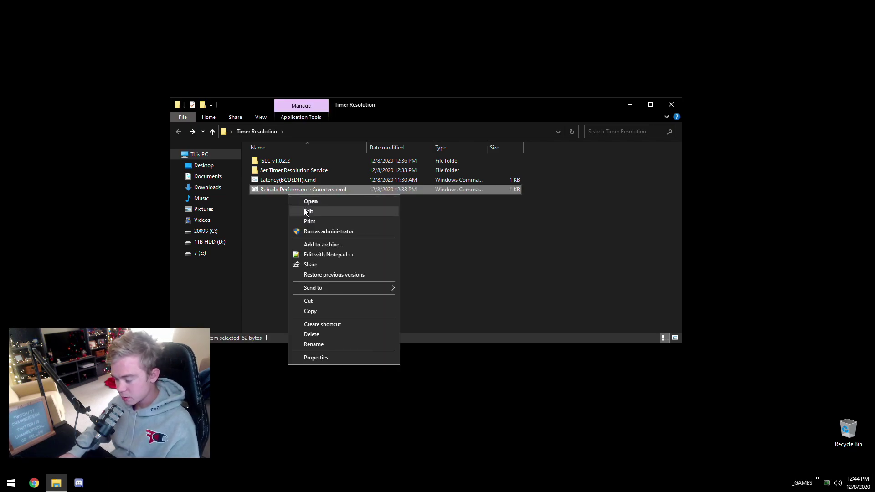
click(306, 212)
drag(130, 100, 72, 91)
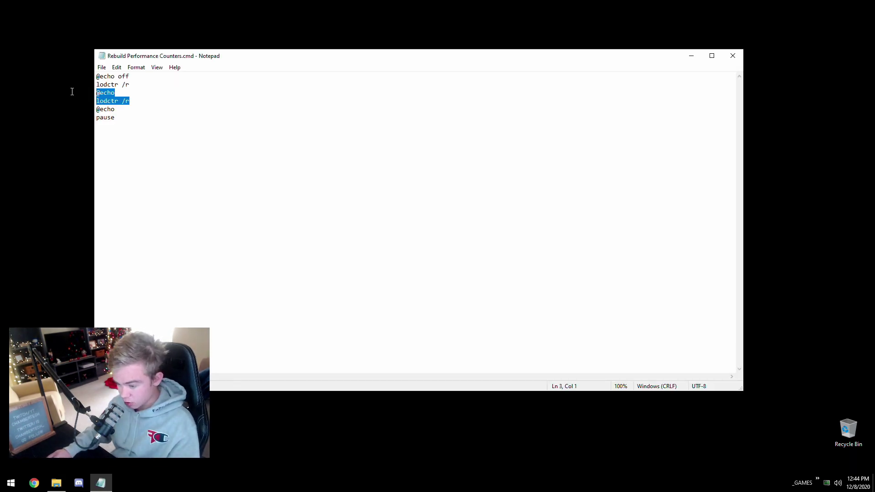
click(151, 104)
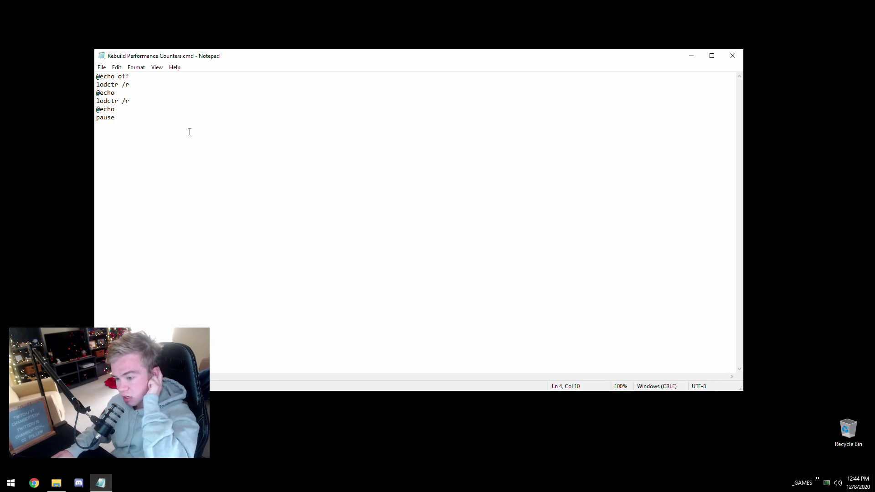
click(732, 56)
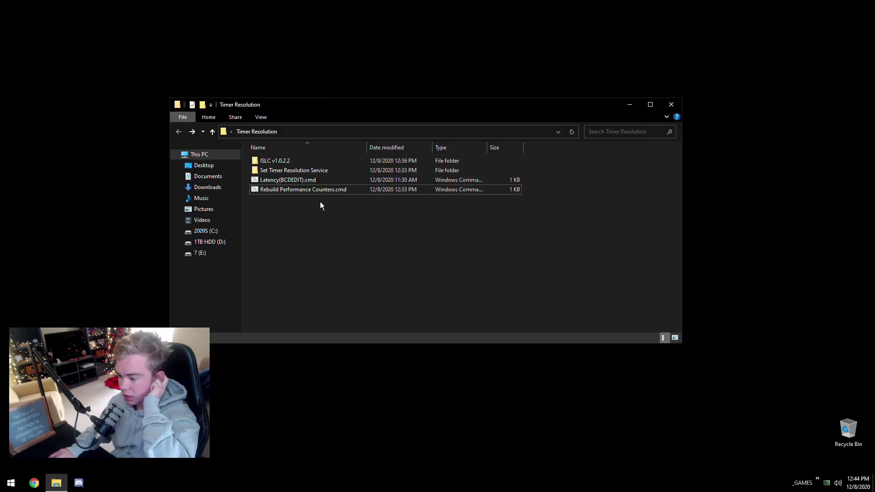
Step: Run Rebuild Performance Counters.cmd to rebuild the counters and dismiss its finished console
double_click(307, 190)
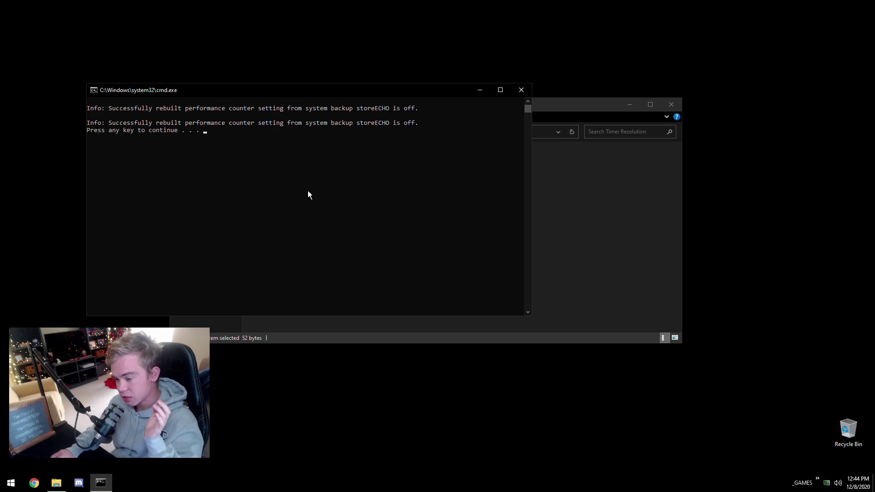
key(Return)
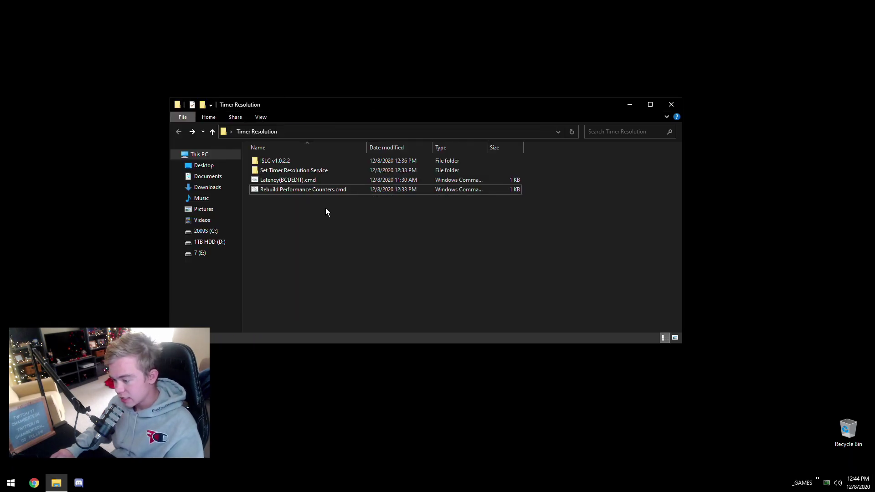